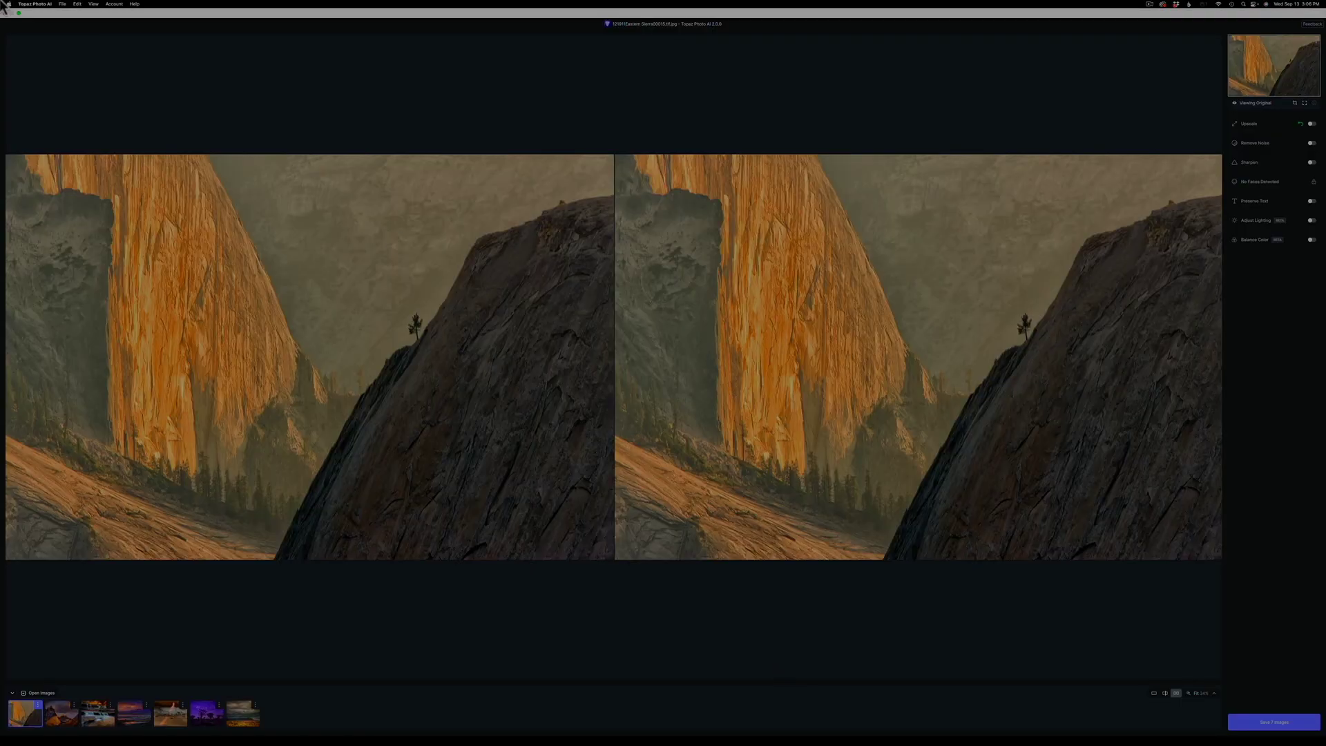
Review the app preferences, keep Landscape as the default subject type, and close without saving.
click(40, 4)
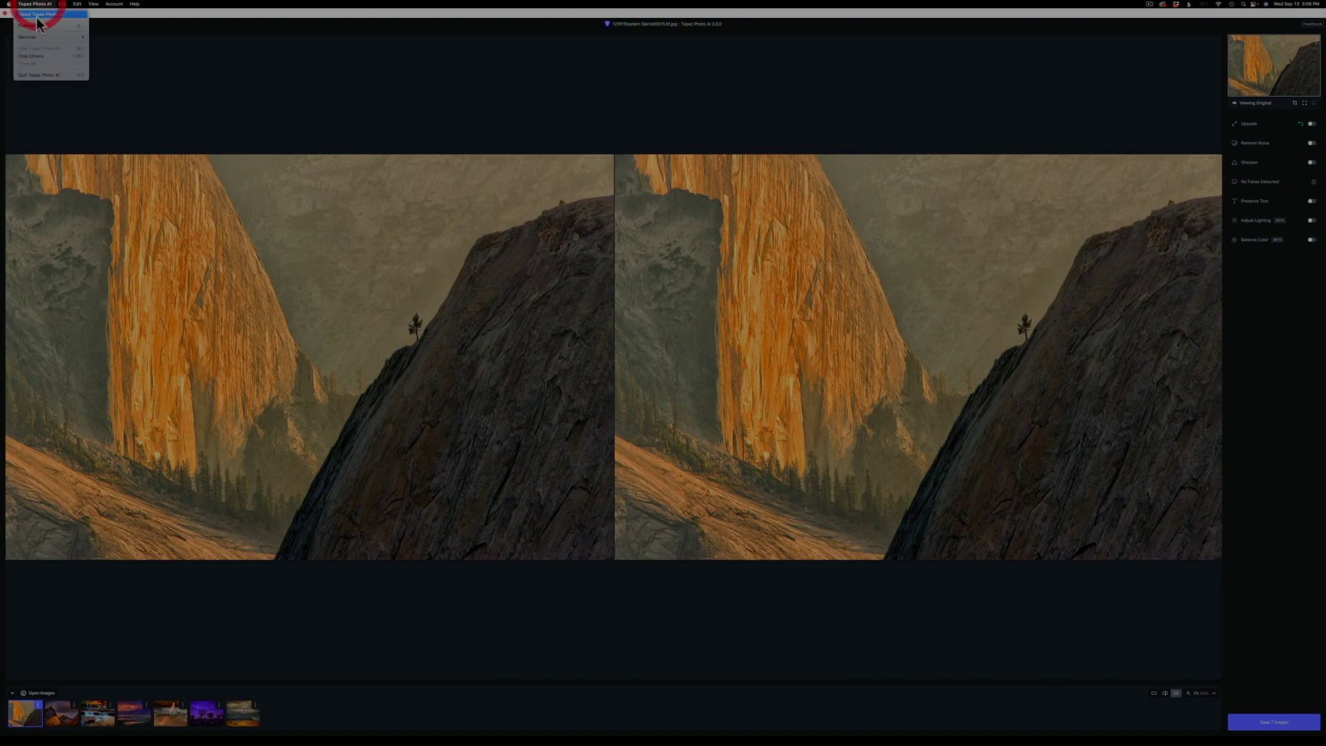
click(40, 26)
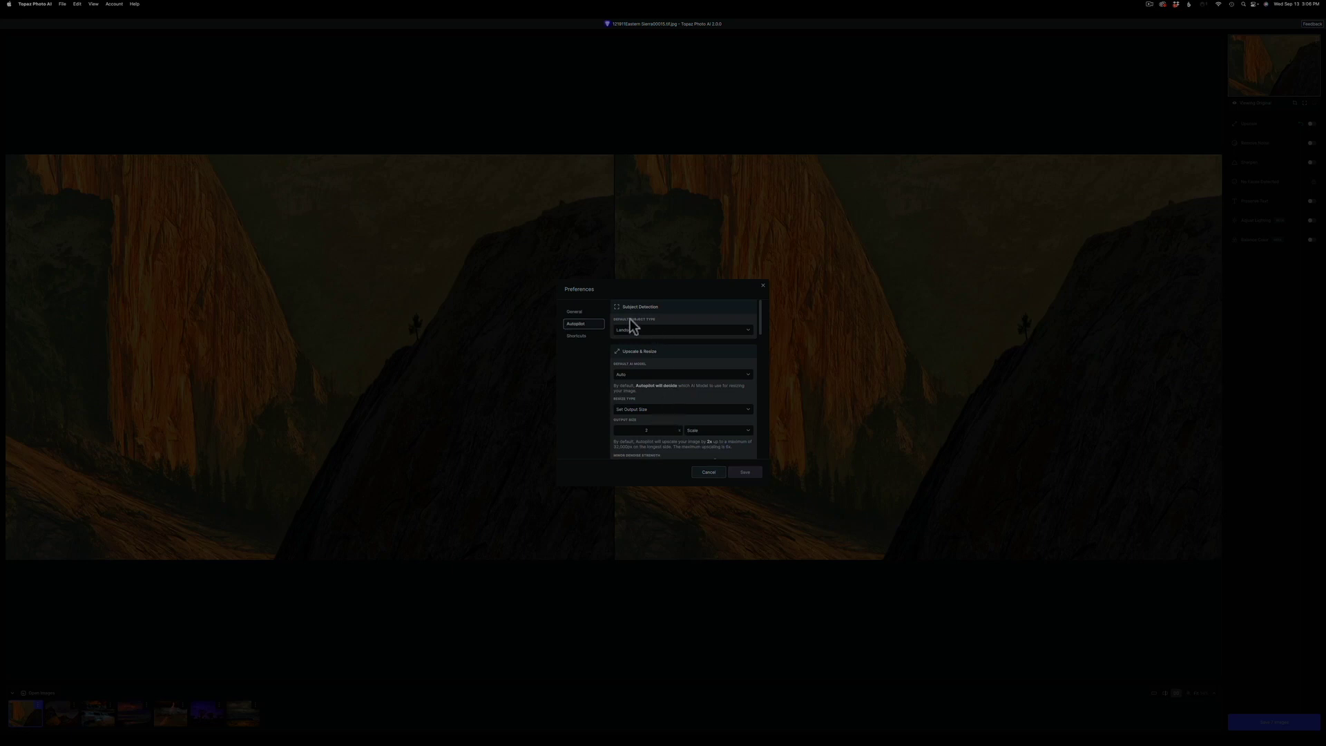
scroll(649, 403, down, 5)
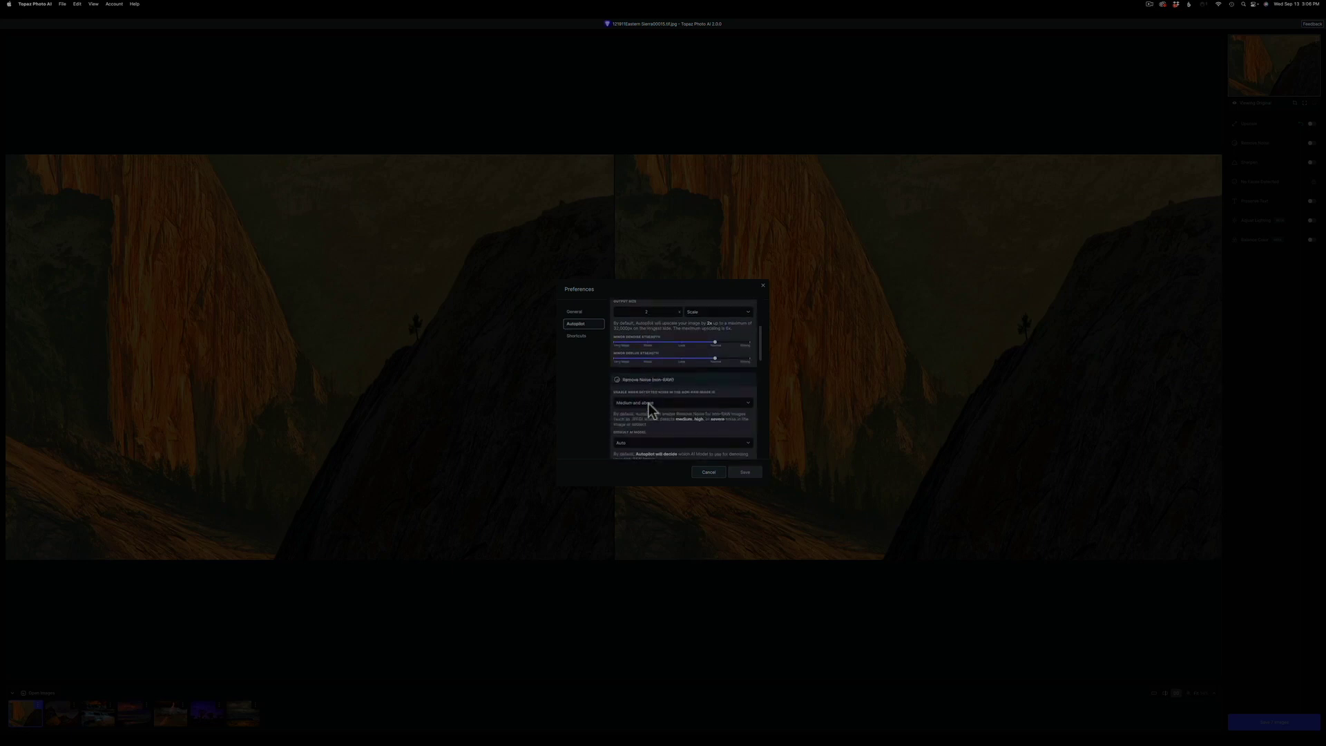
scroll(651, 411, down, 6)
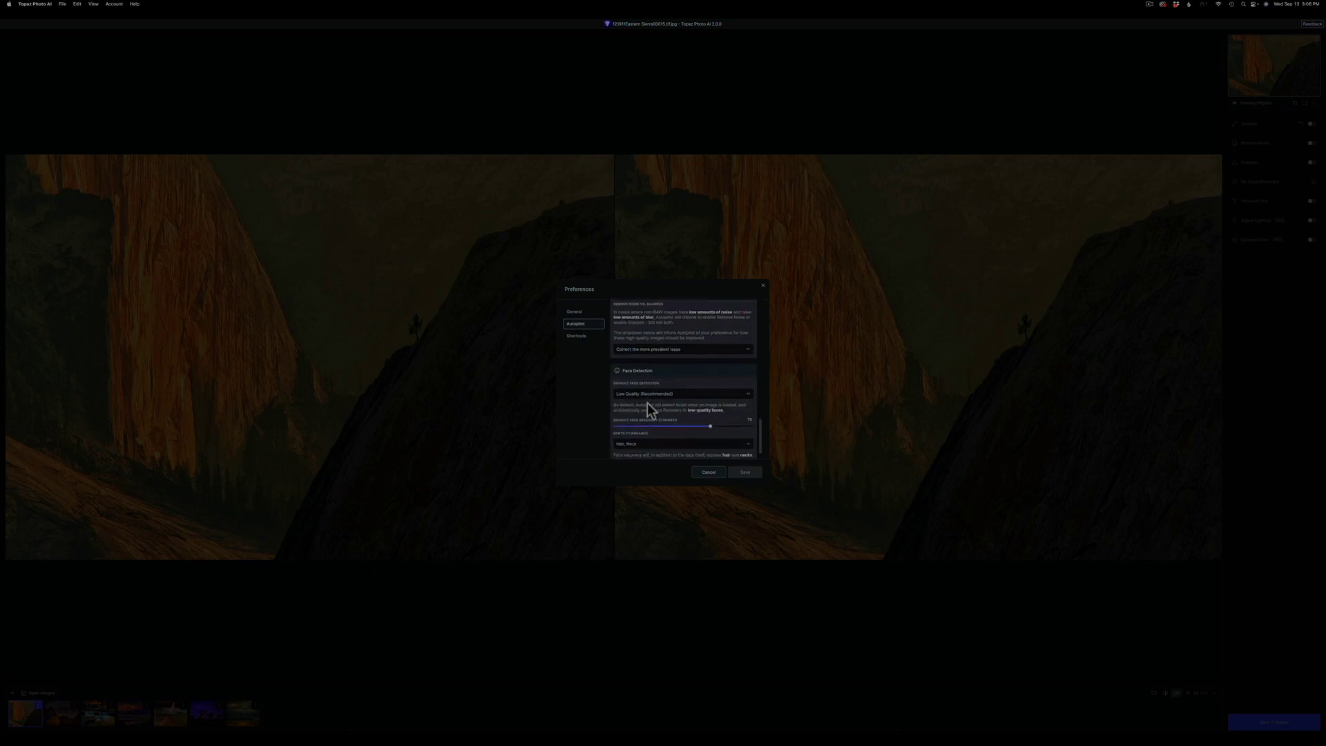
scroll(648, 406, up, 10)
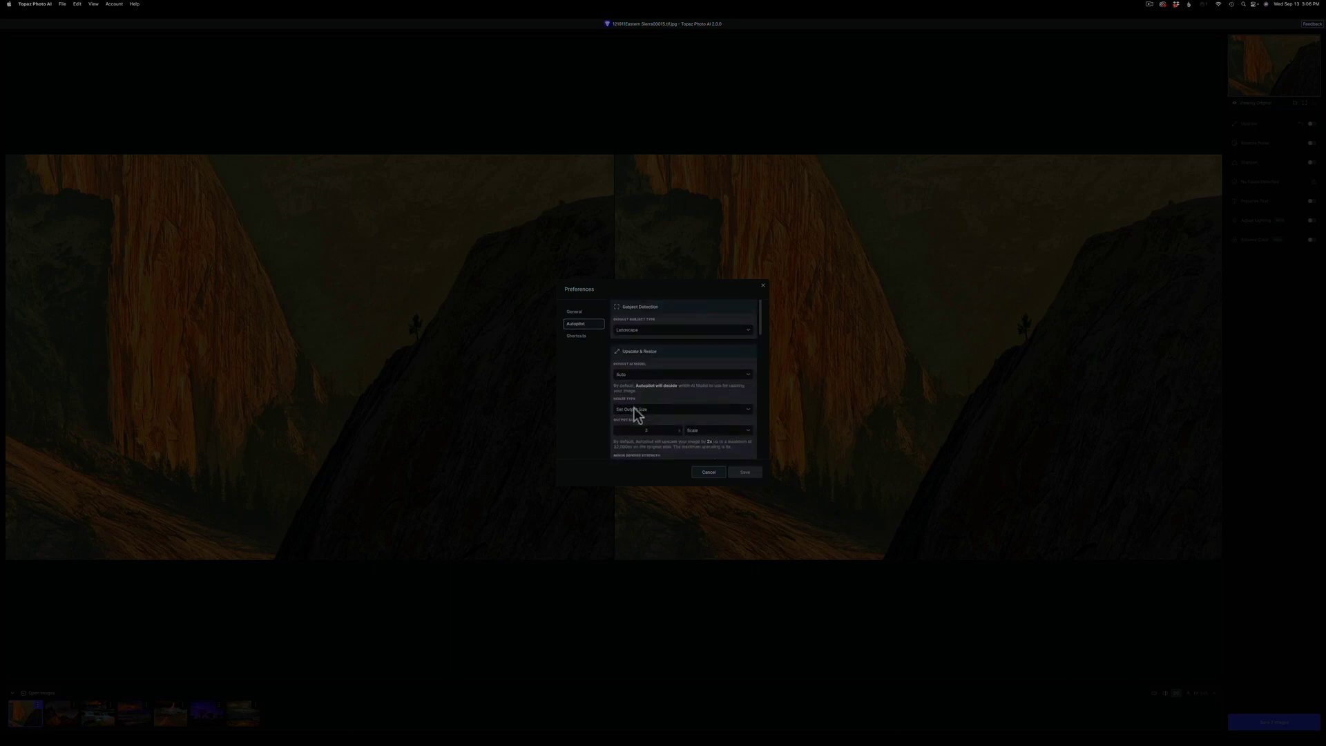
click(670, 331)
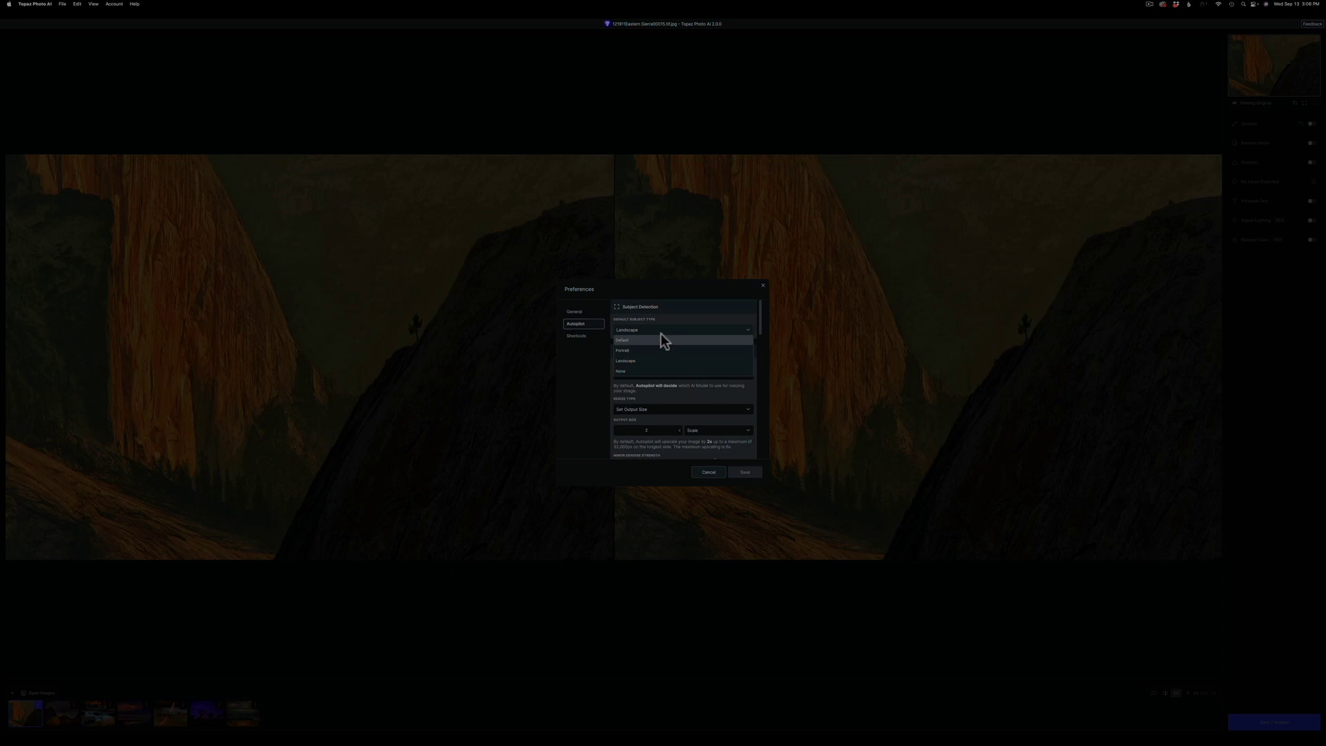
click(640, 363)
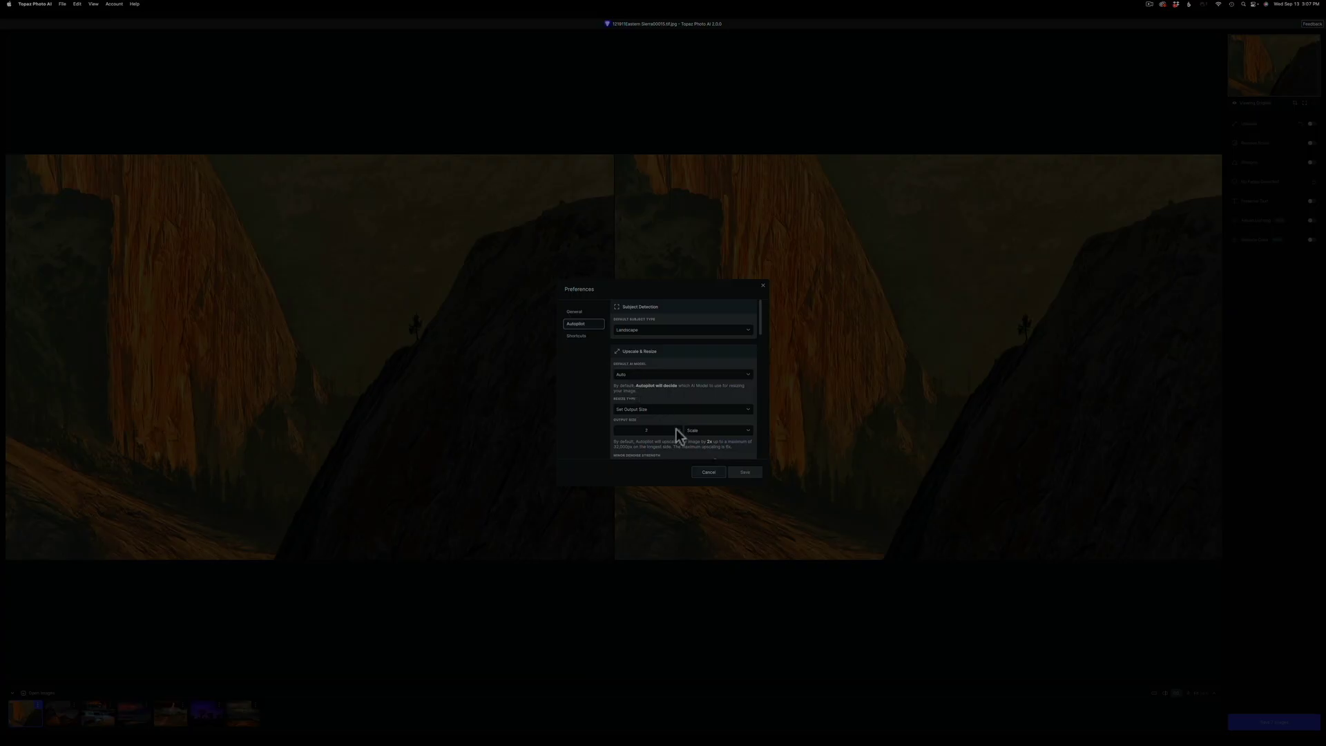
click(702, 473)
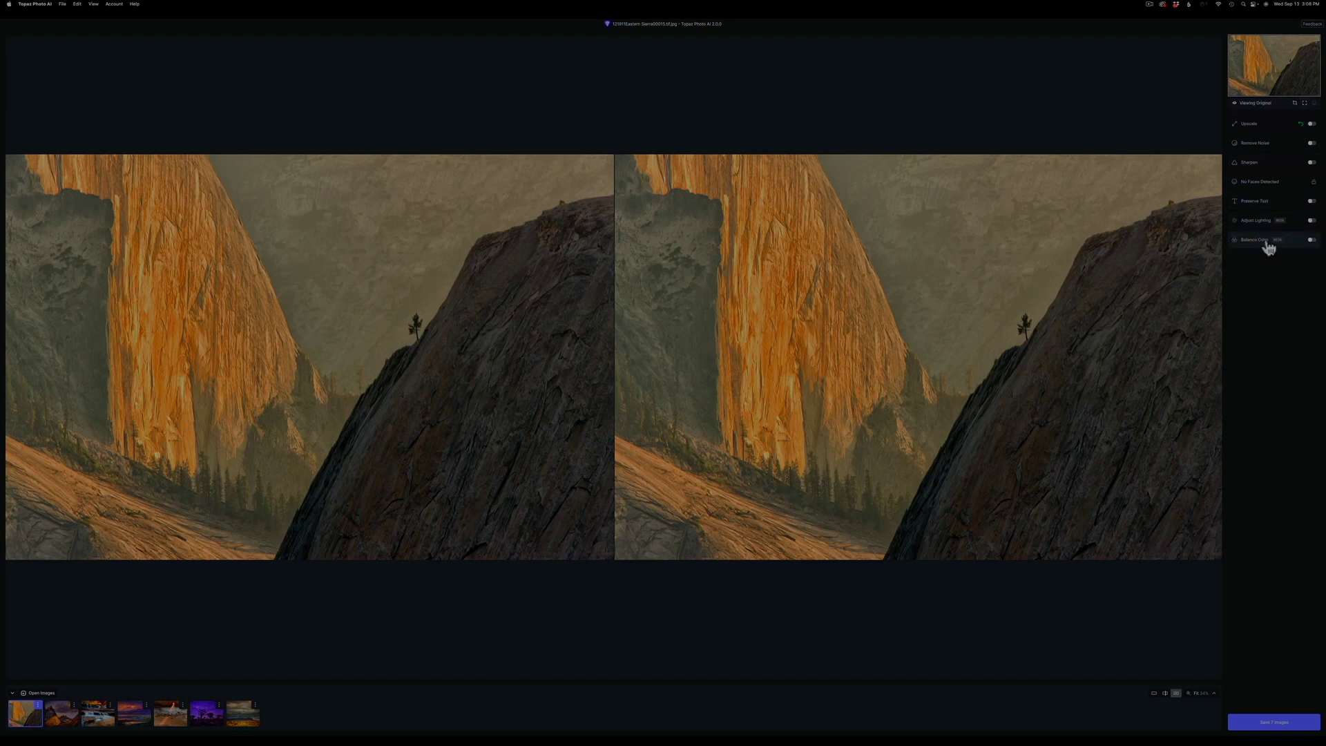
Enable Adjust Lighting and Balance Color on the canyon photo, with temperature lowered to 53.
click(1310, 220)
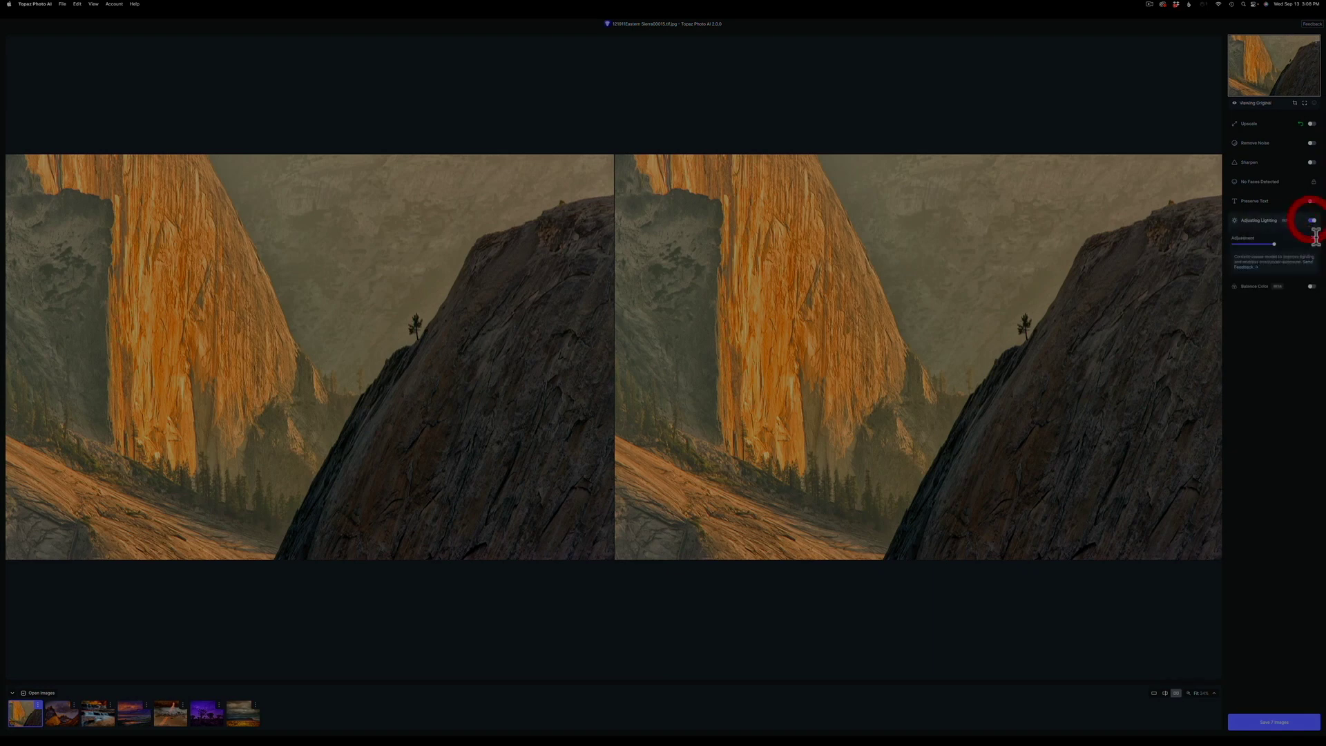
click(1311, 287)
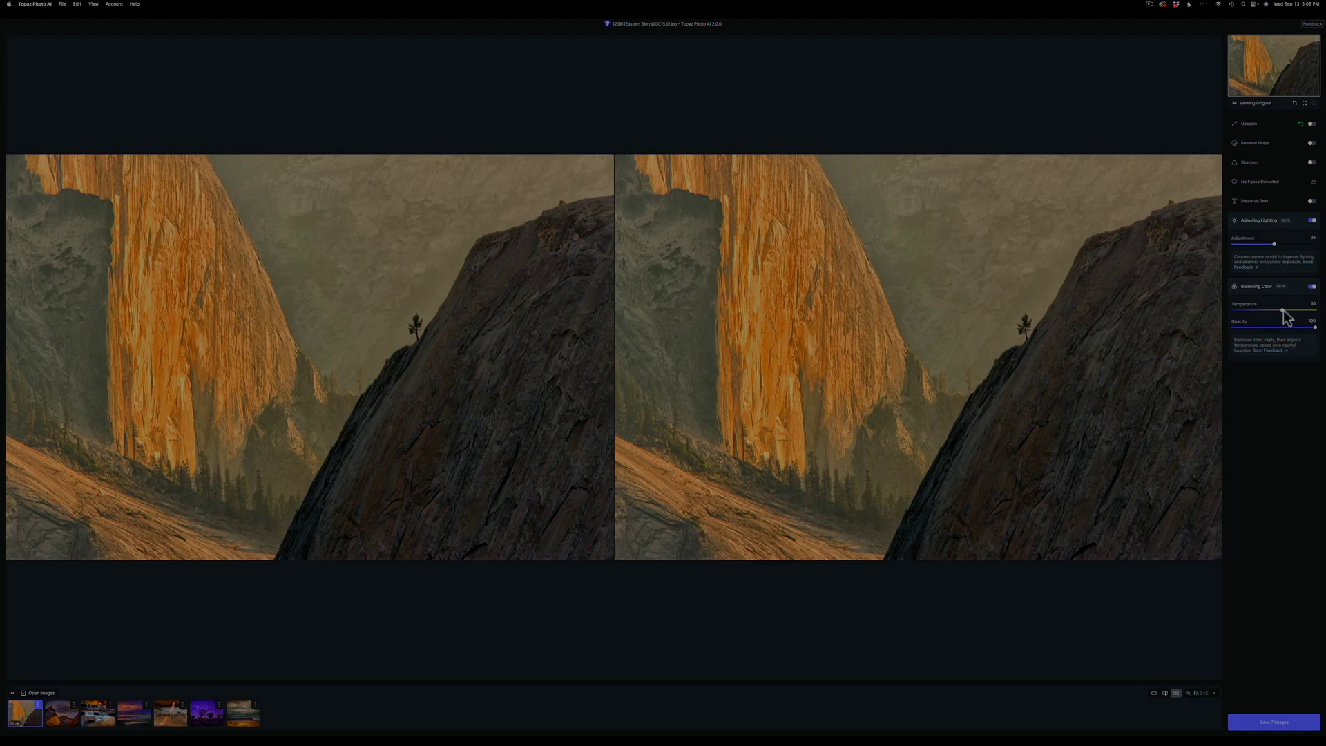
drag(1276, 308, 1273, 312)
click(1153, 693)
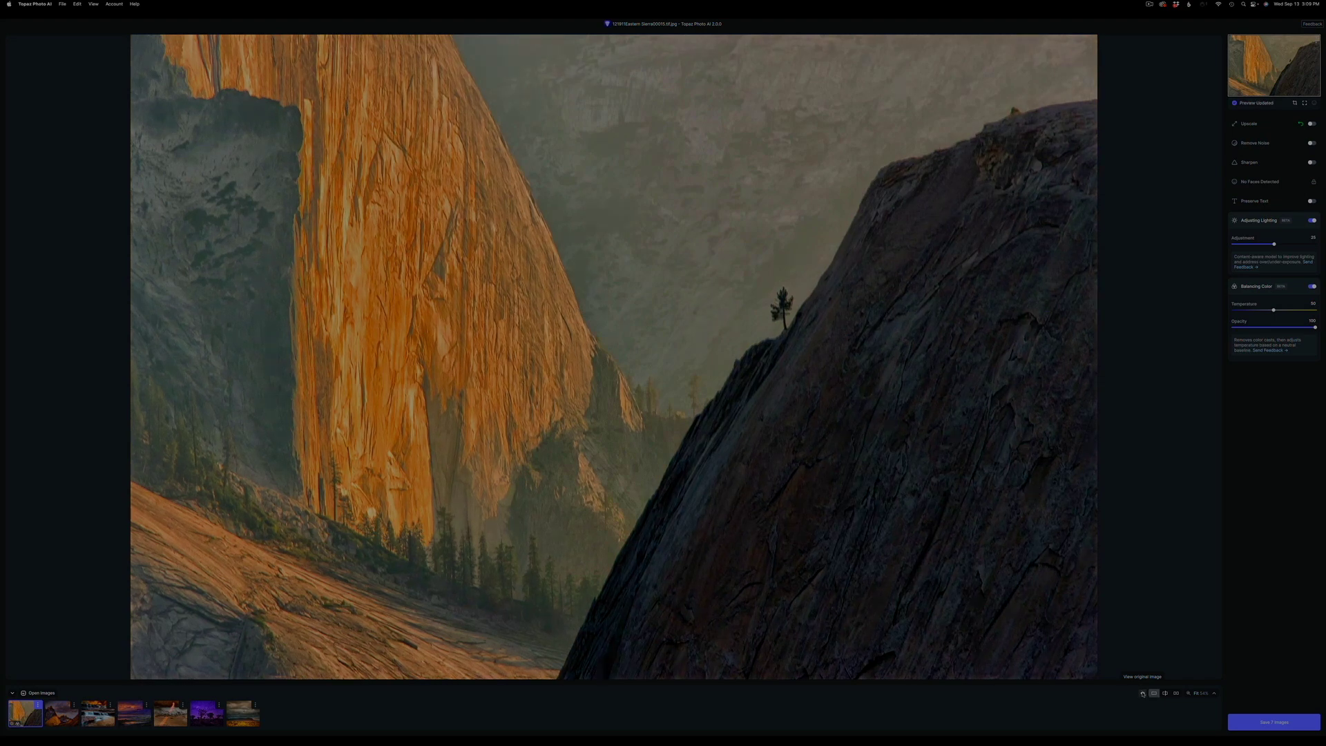
click(1142, 693)
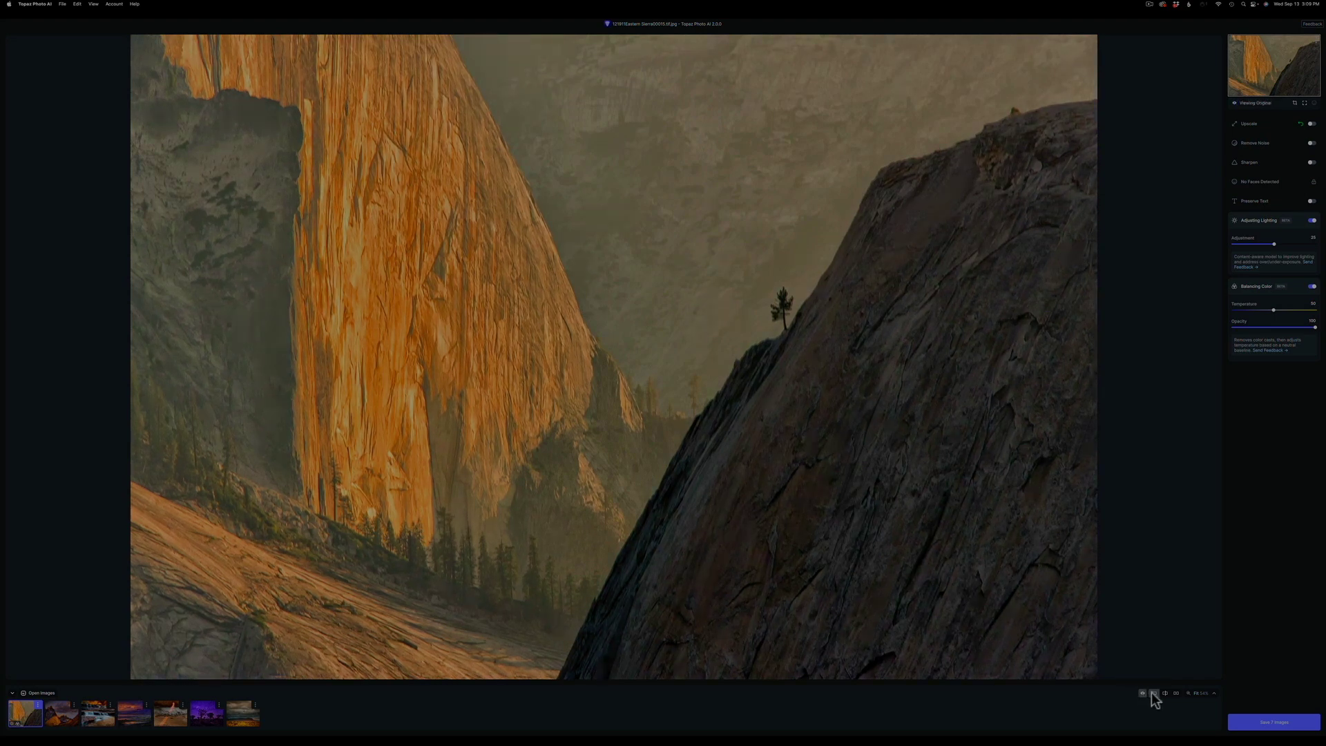
click(1164, 692)
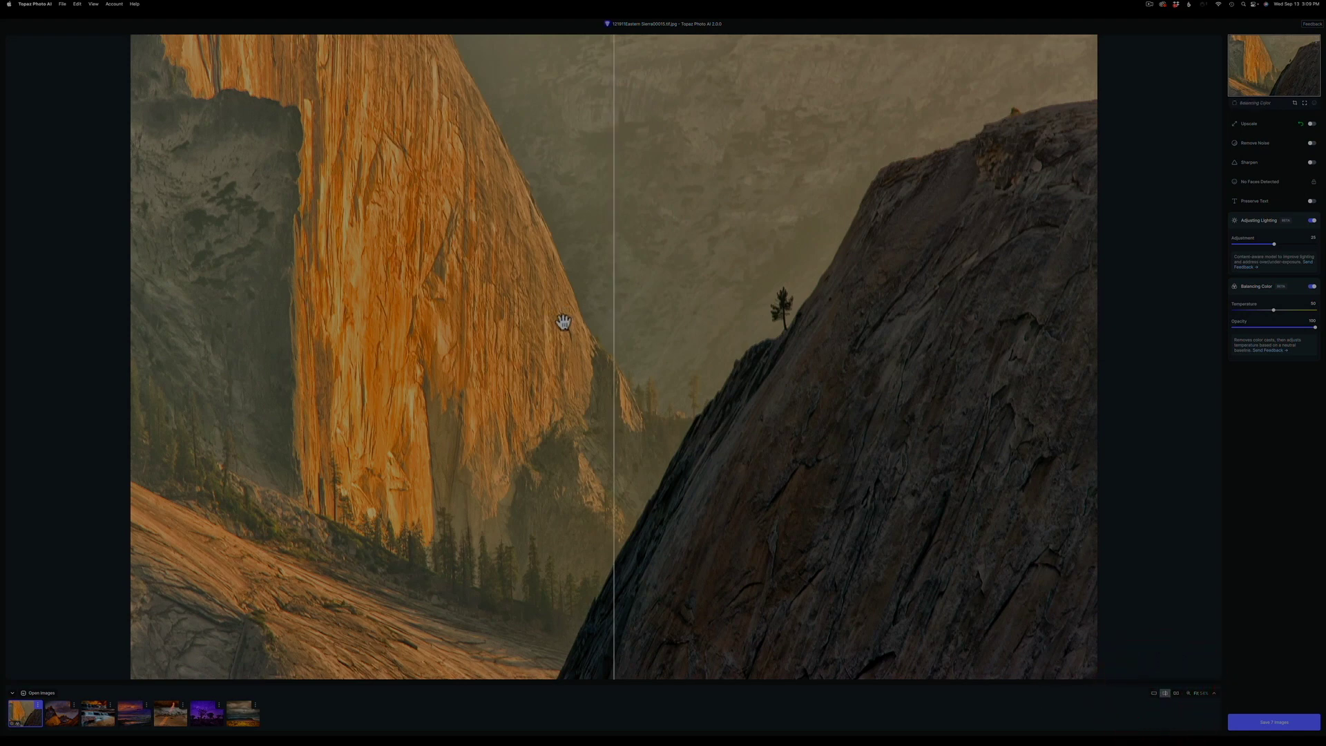
mouse_move(615, 353)
mouse_down()
mouse_move(1018, 387)
mouse_move(242, 370)
mouse_move(237, 382)
mouse_move(641, 395)
mouse_up()
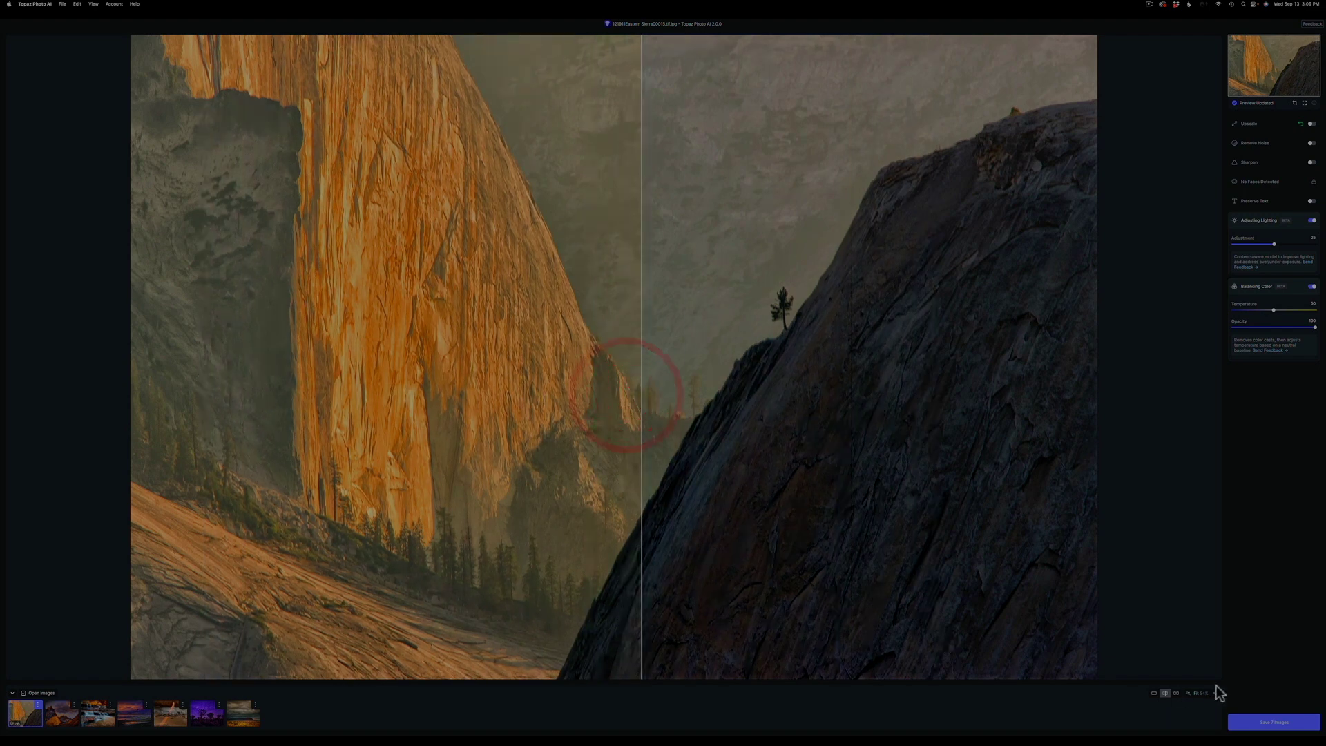
click(1175, 693)
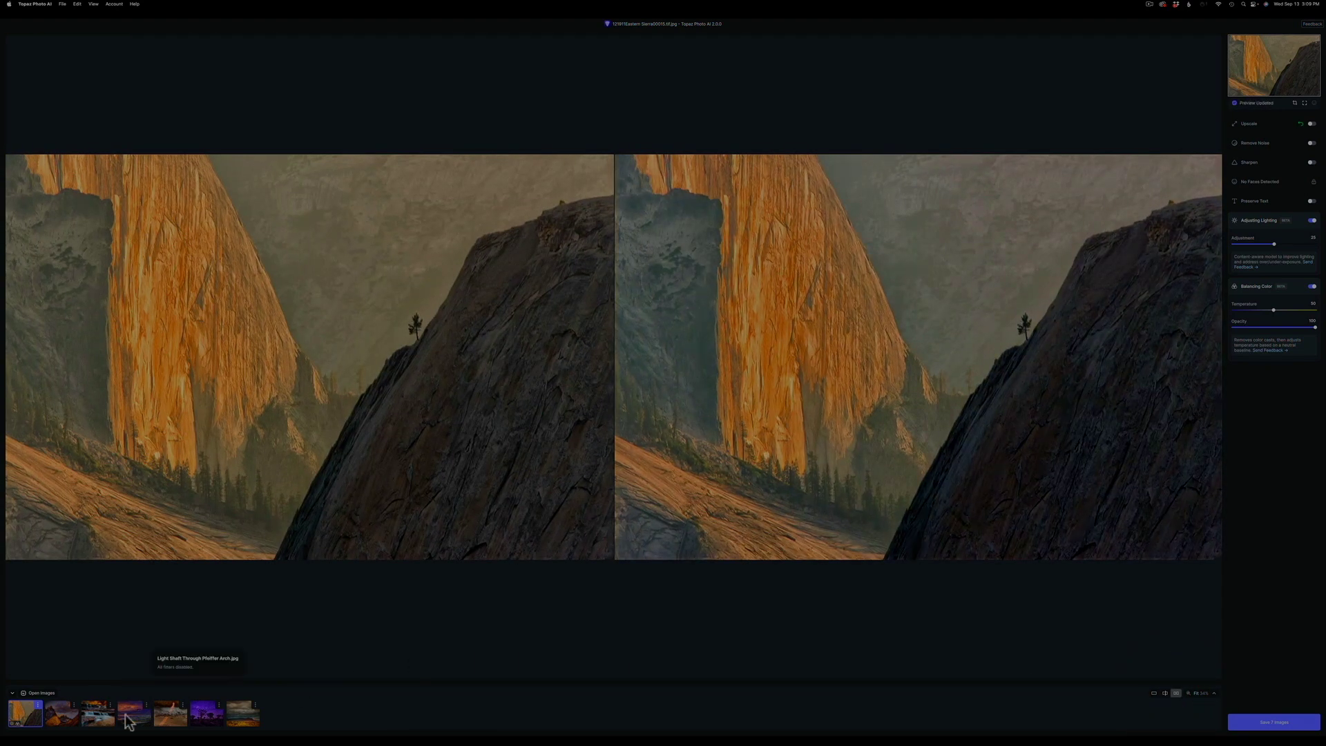
Open the Alpenglow Light on Torres Towers photo and enable Adjust Lighting and Remove Noise.
click(54, 716)
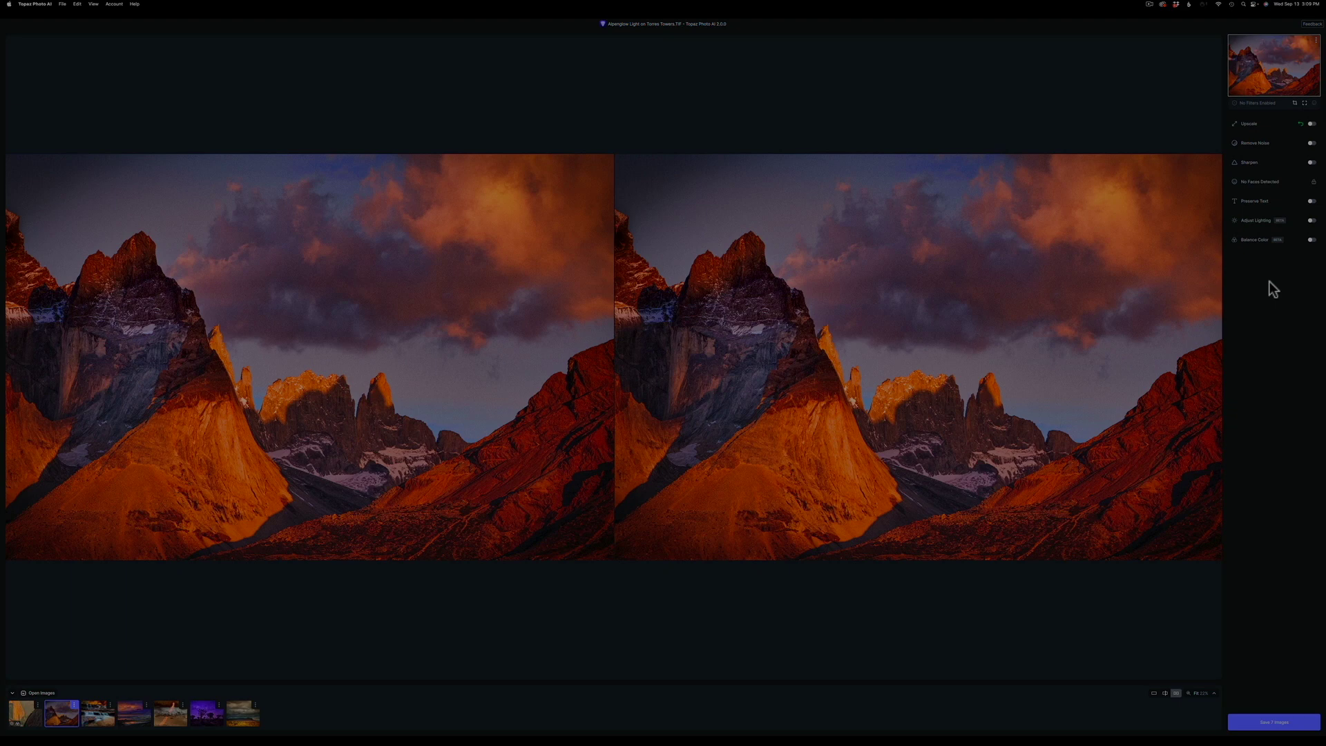
click(1310, 220)
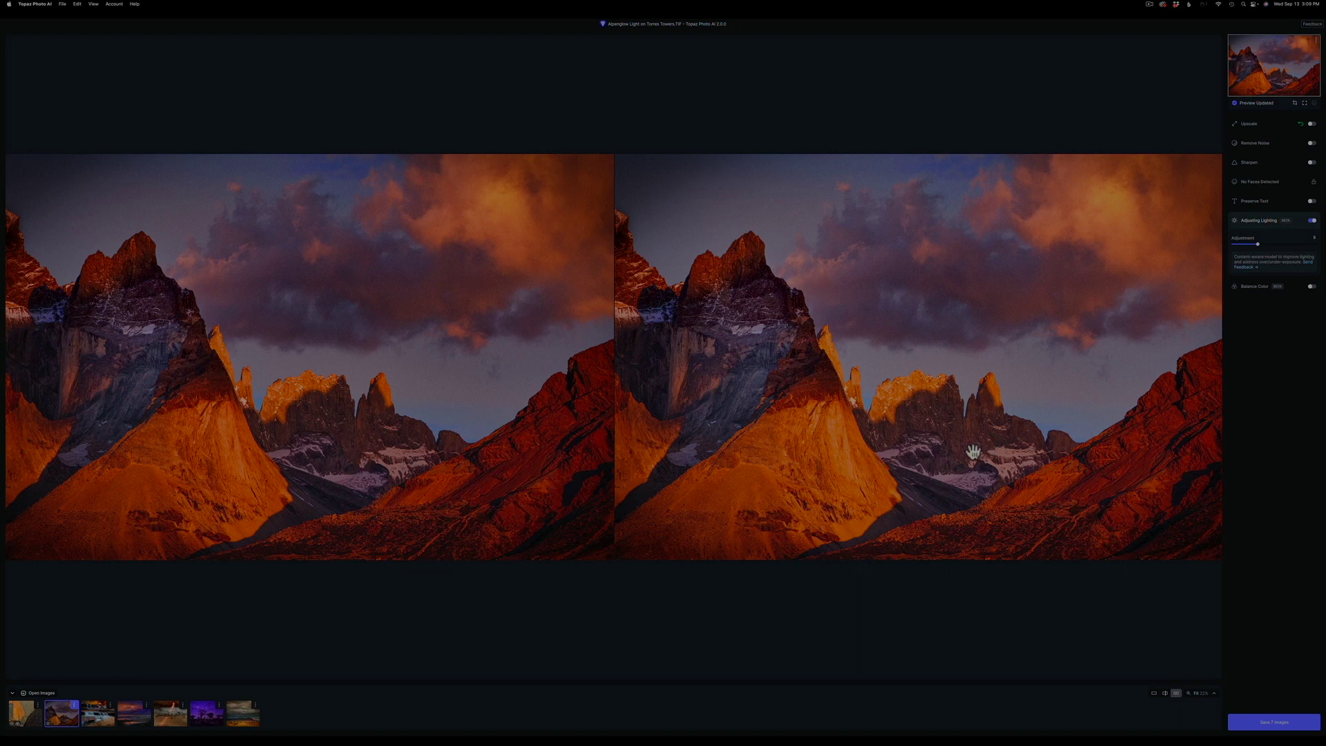
click(1310, 143)
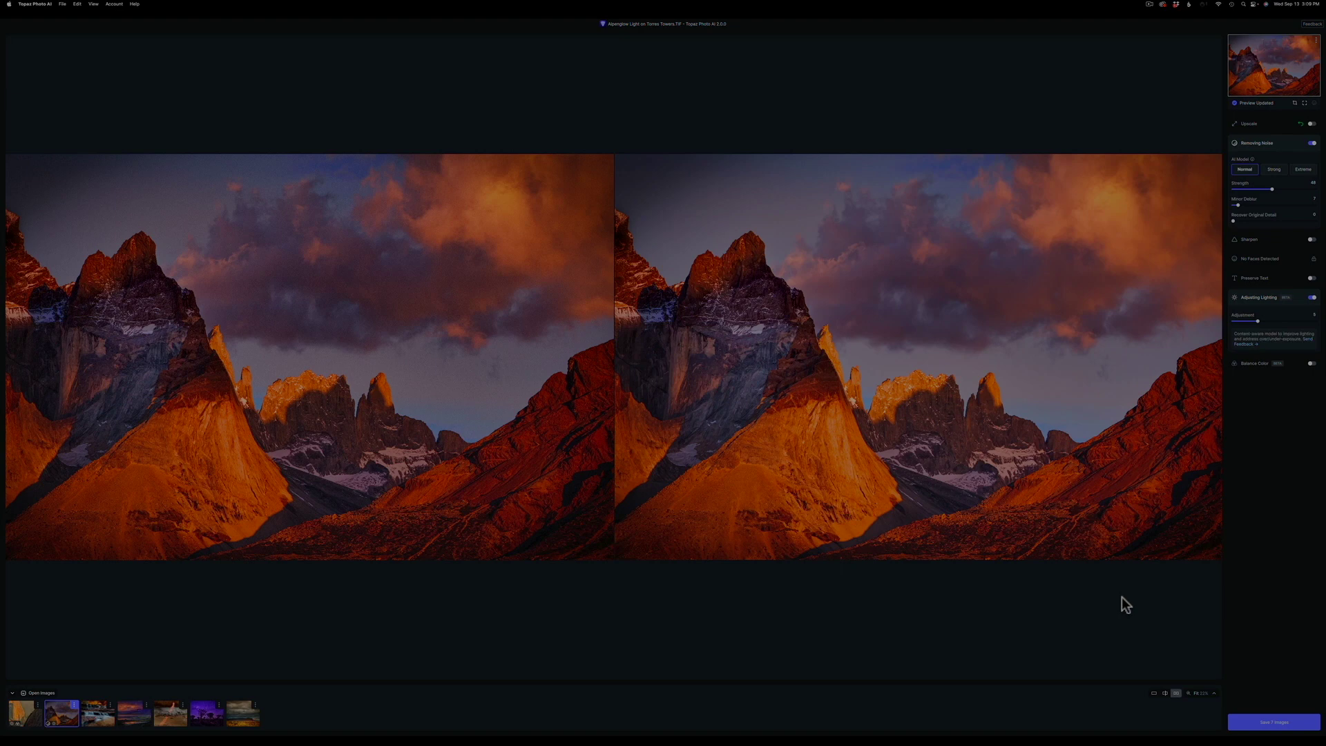
click(1208, 693)
click(1197, 658)
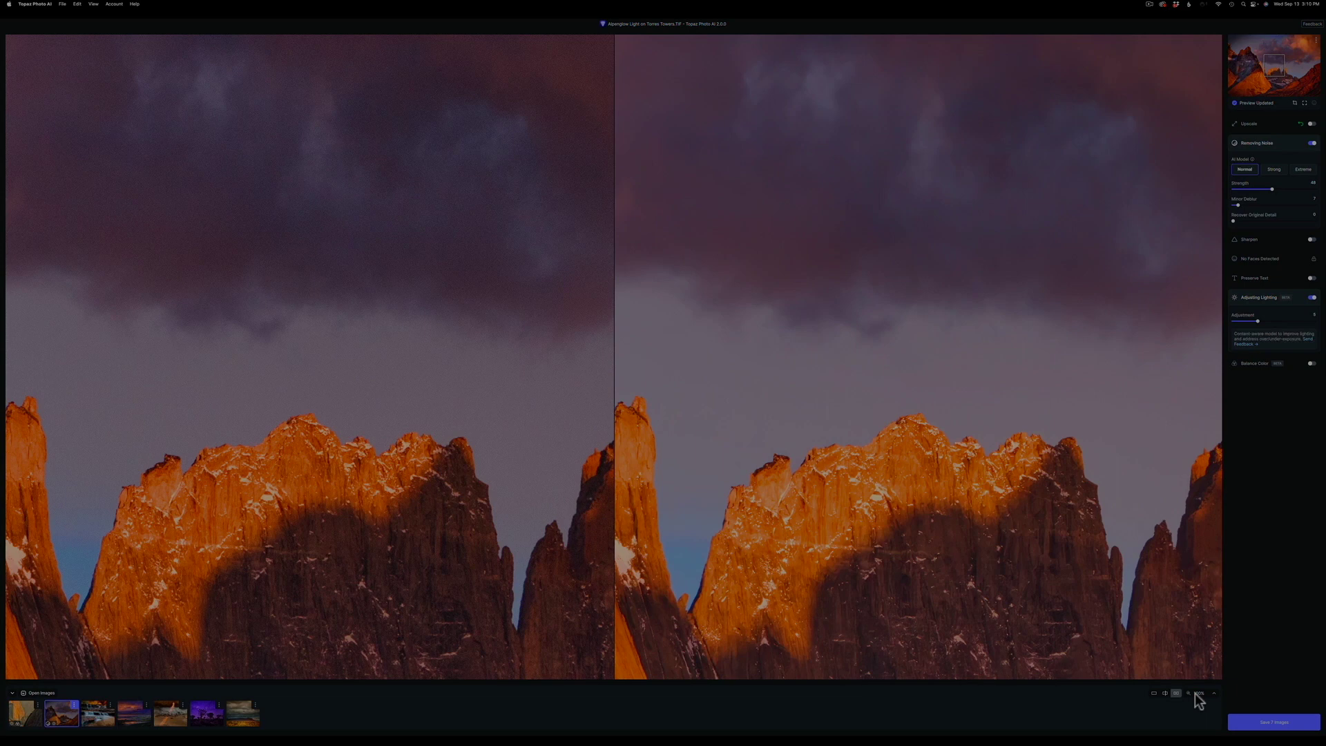
click(1201, 693)
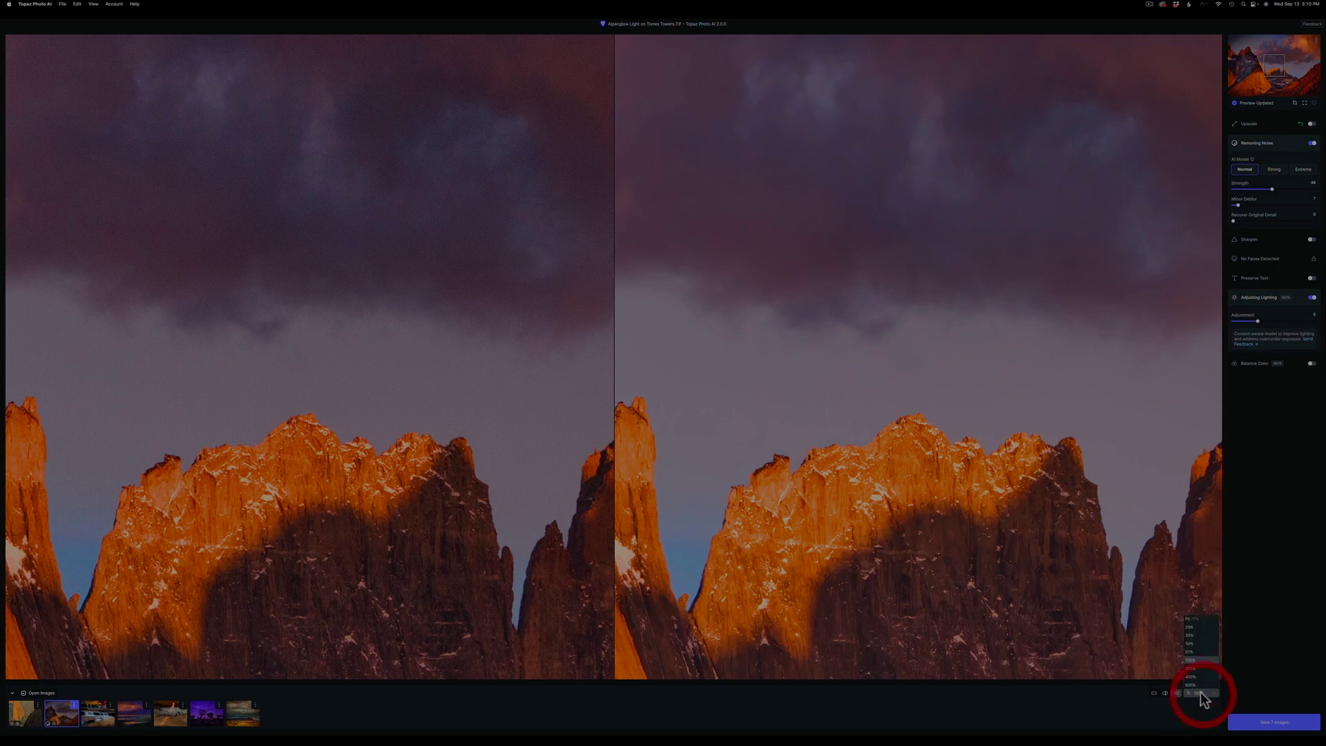
click(1198, 619)
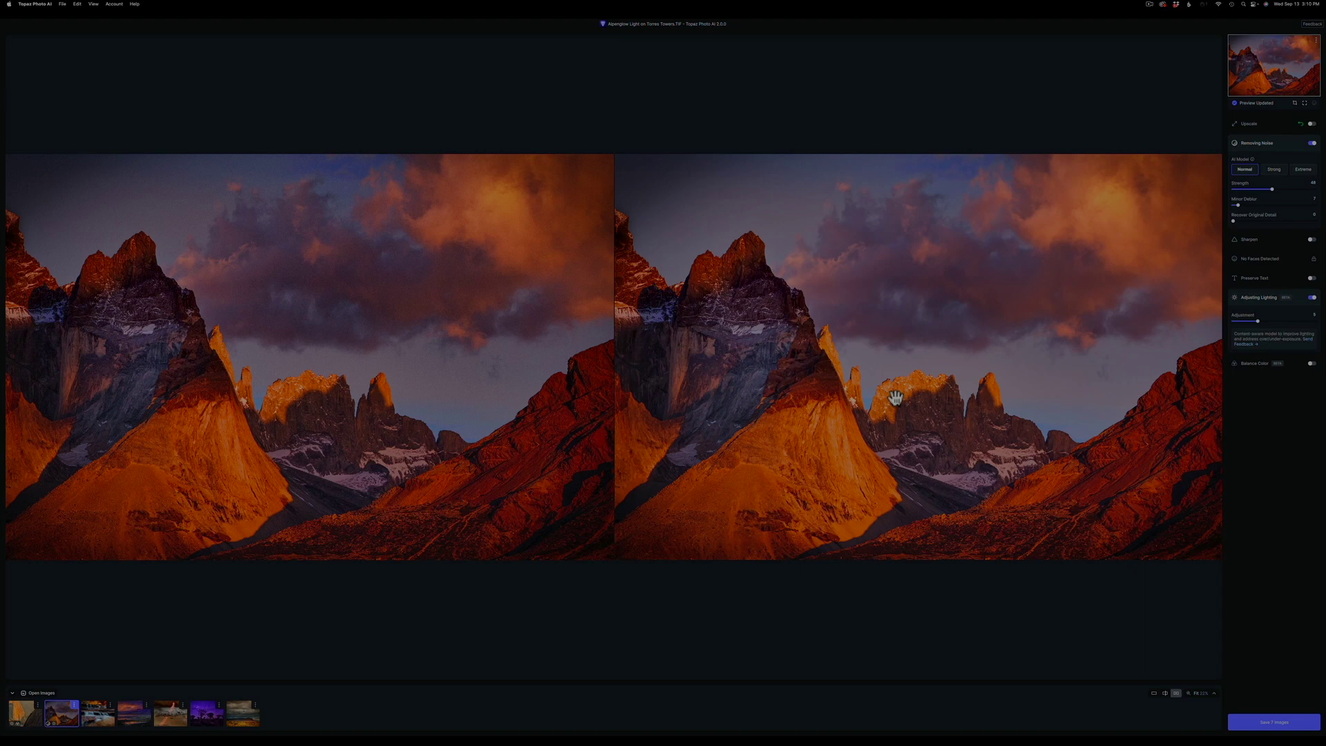
Open the Arch Angel Falls photo and enable Adjust Lighting and Balance Color, temperature 50.
click(109, 720)
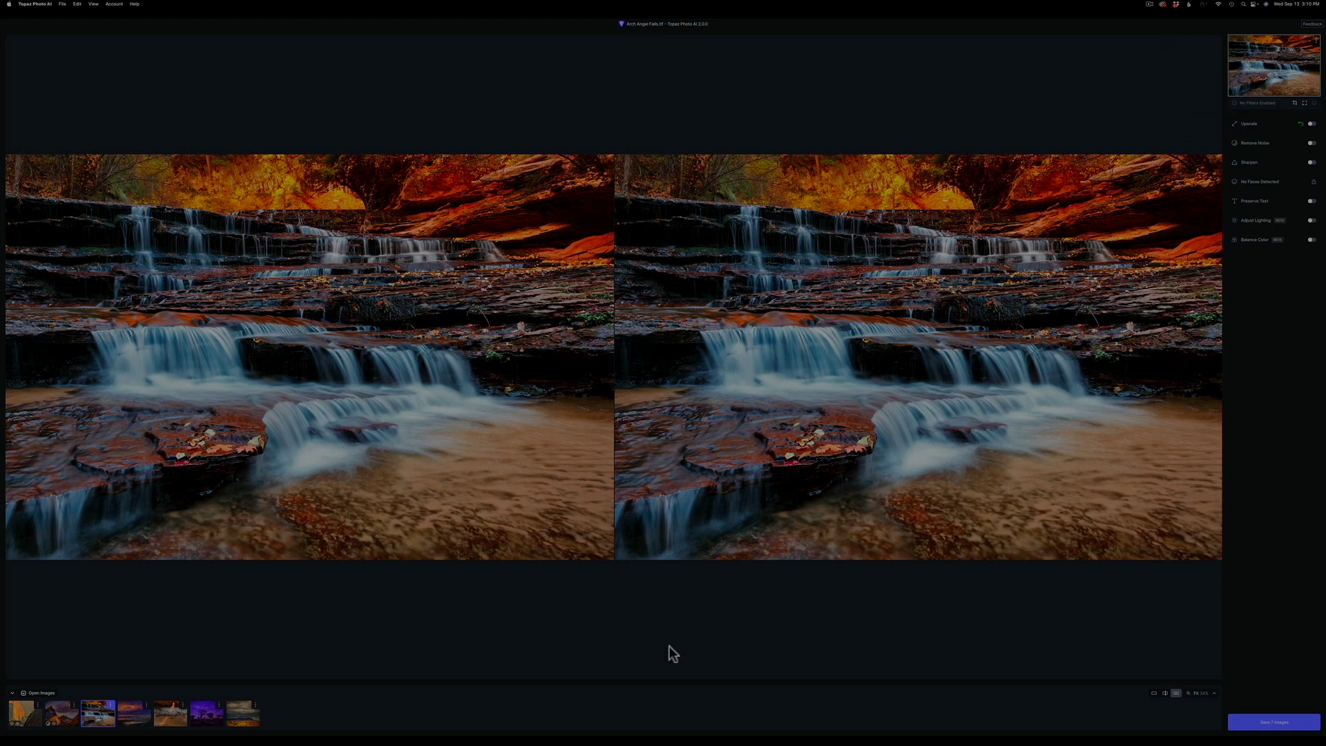
click(1311, 221)
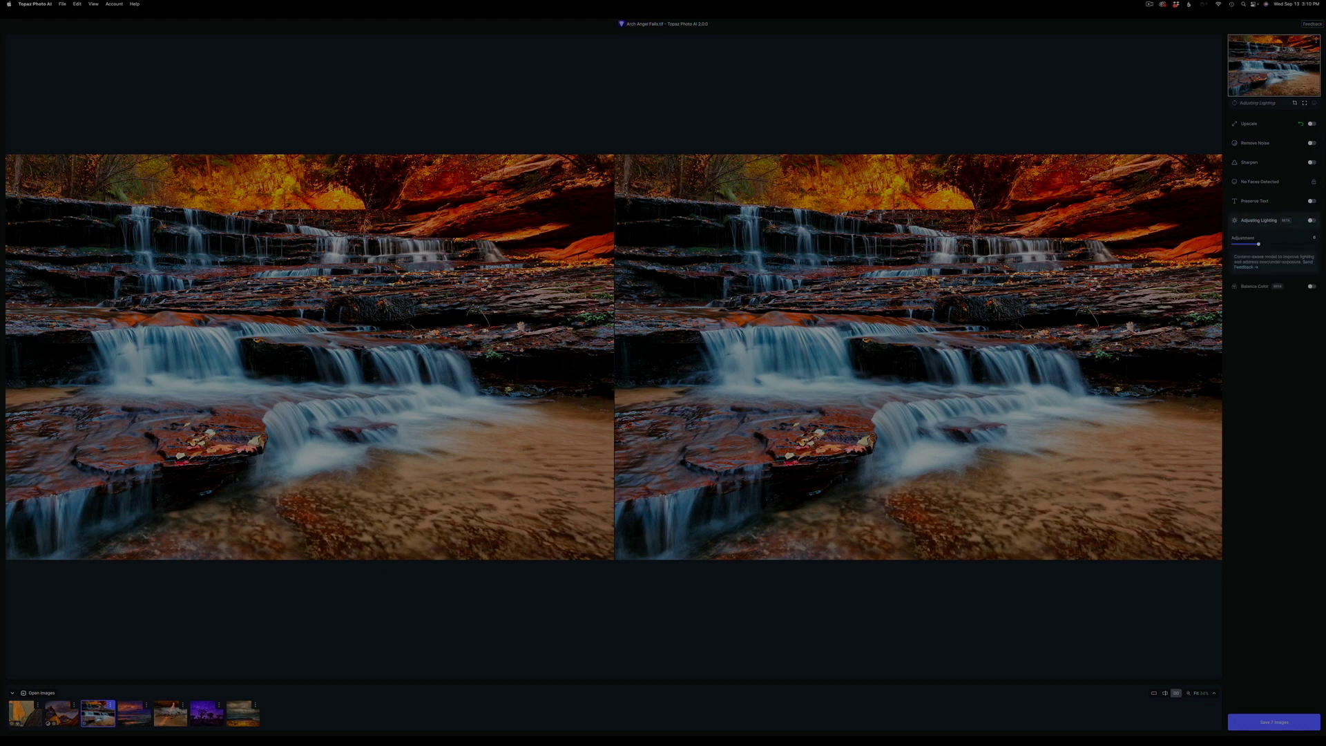
click(1310, 286)
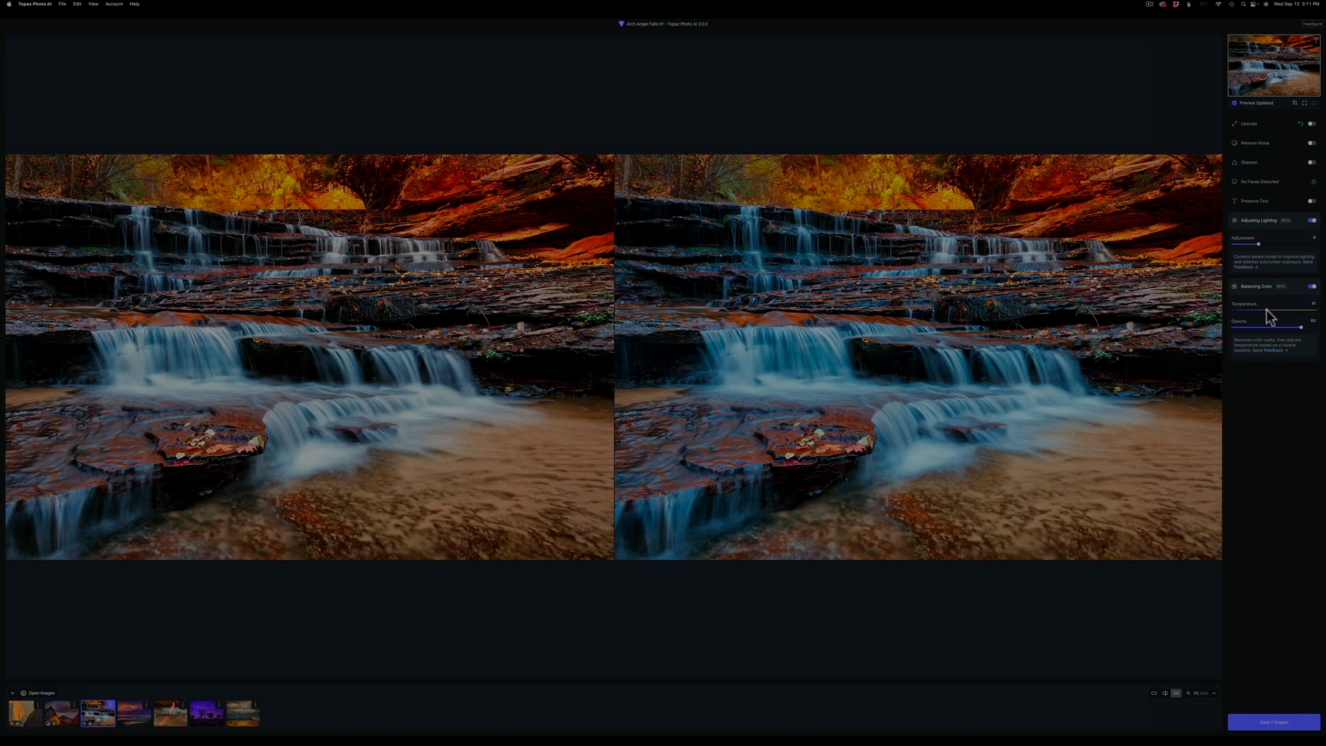
drag(1266, 308, 1273, 308)
Lower the waterfall's lighting adjustment to a low value and warm the temperature to 56.
drag(1260, 245, 1273, 243)
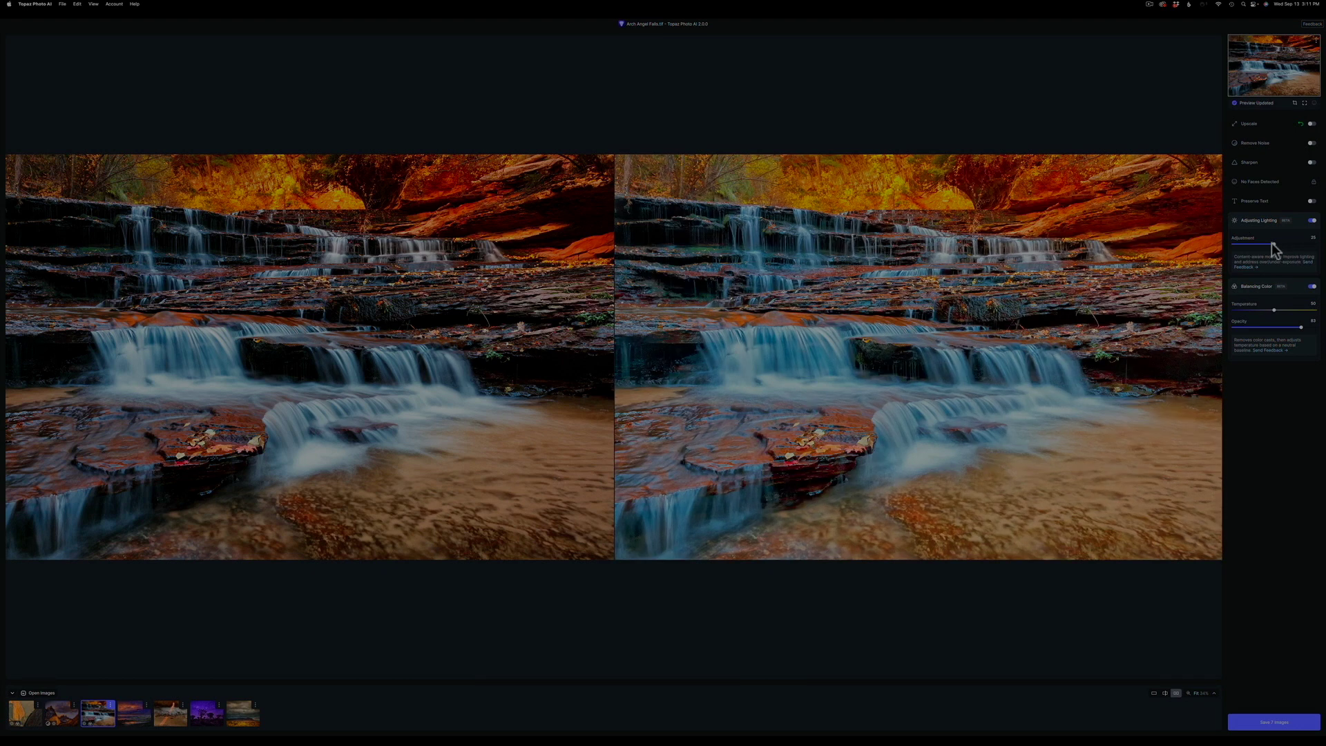
drag(1272, 242, 1252, 243)
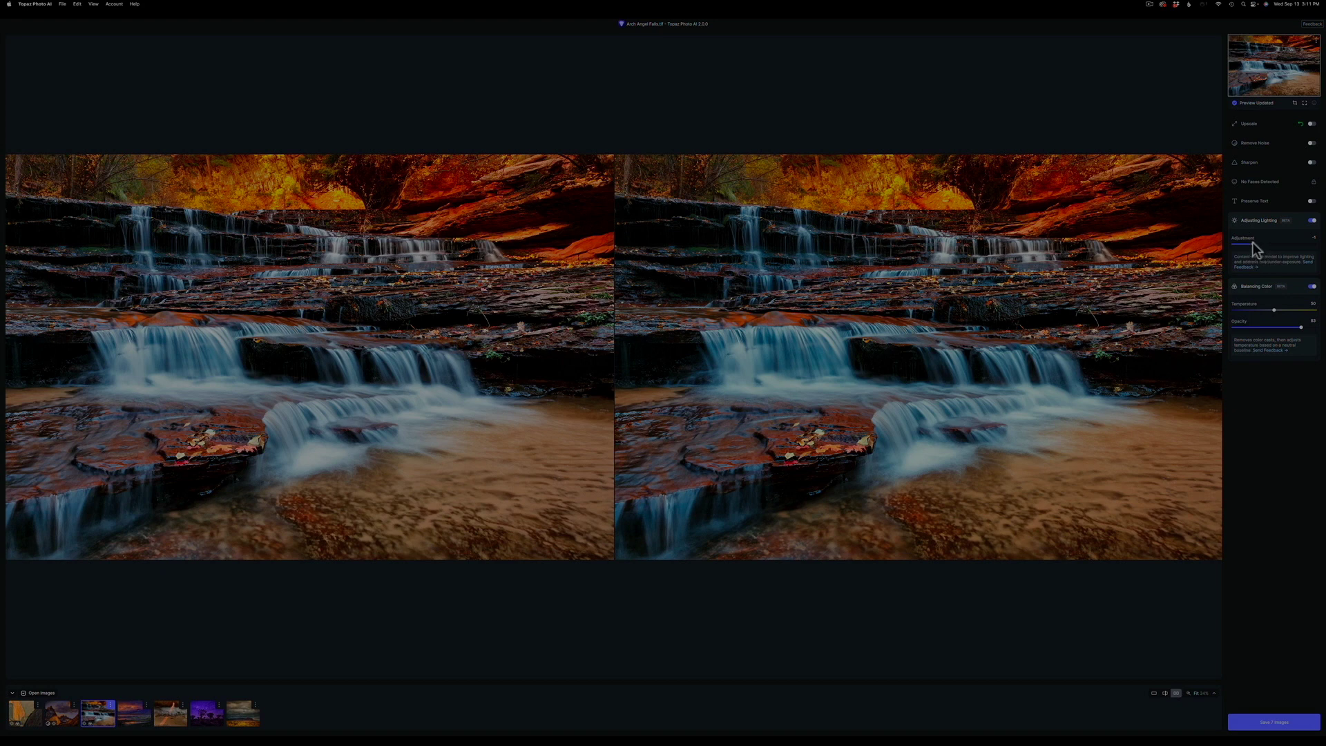
drag(1252, 243, 1254, 243)
drag(1276, 316, 1279, 316)
Open the Mono Lake sunset photo, enable Adjust Lighting and Balance Color, and cool temperature to 38.
click(134, 718)
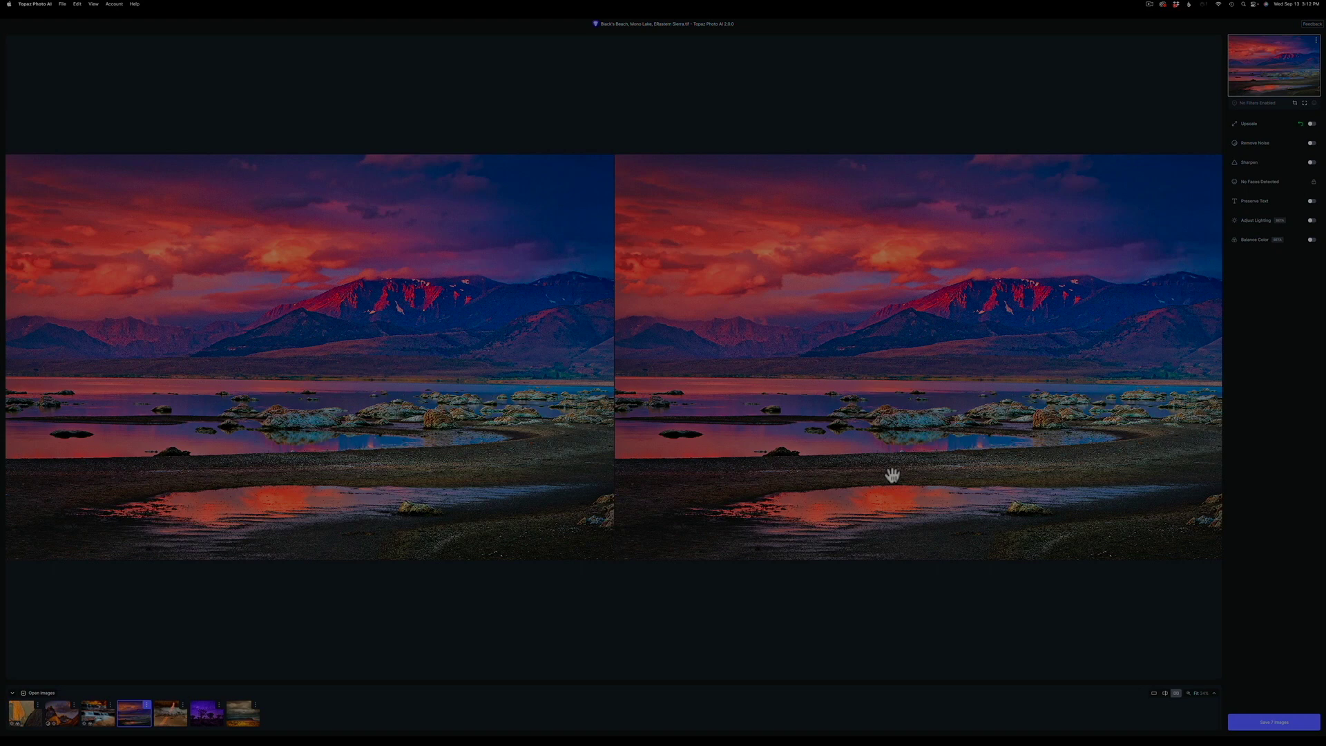
click(1311, 222)
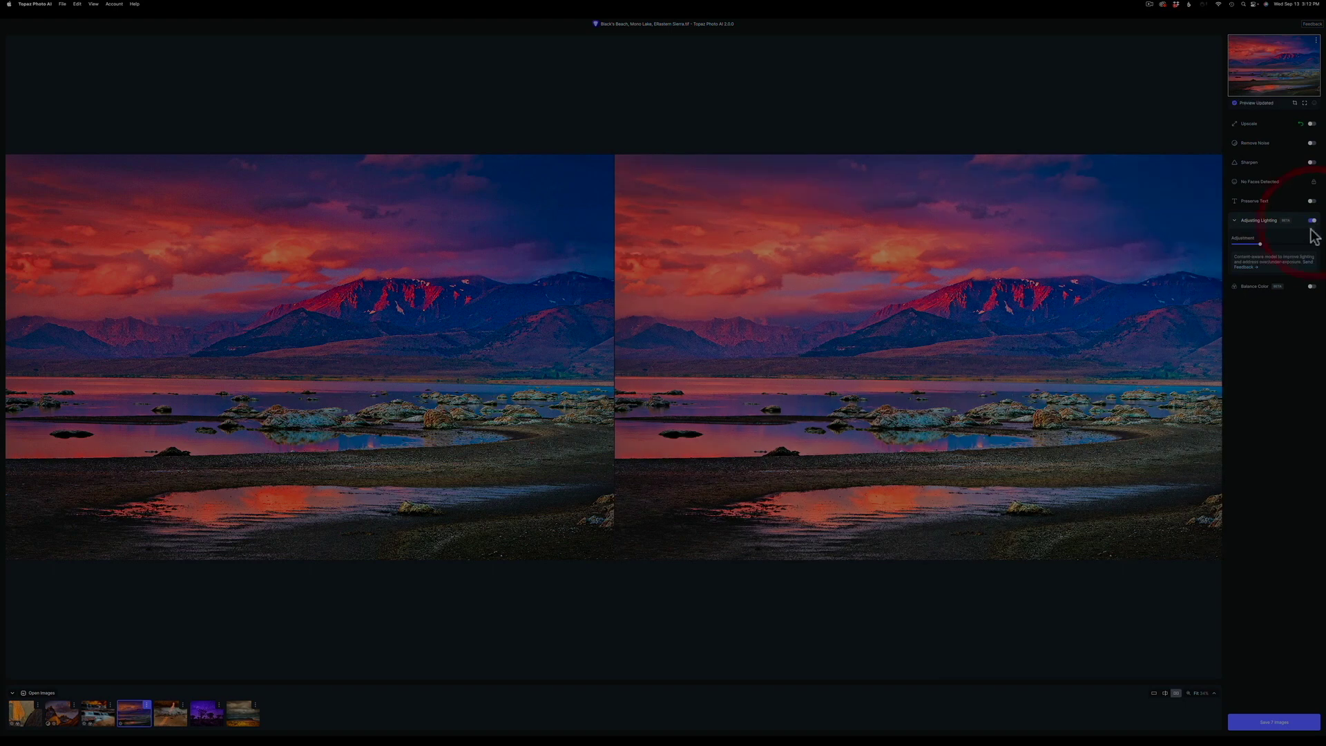
click(1311, 287)
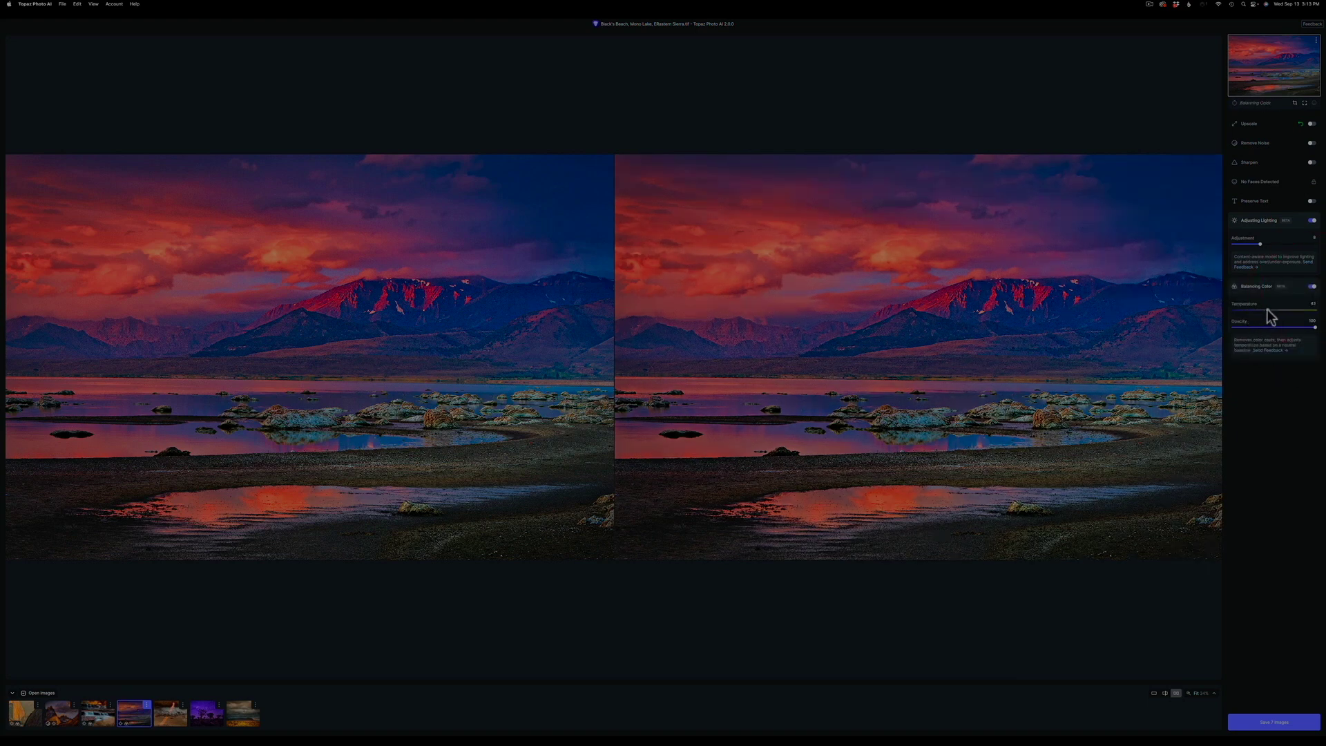
drag(1266, 310, 1273, 311)
drag(1272, 308, 1259, 308)
Open the Light Shaft Through Pfeiffer Arch photo and enable Adjust Lighting with adjustment -10.
click(173, 717)
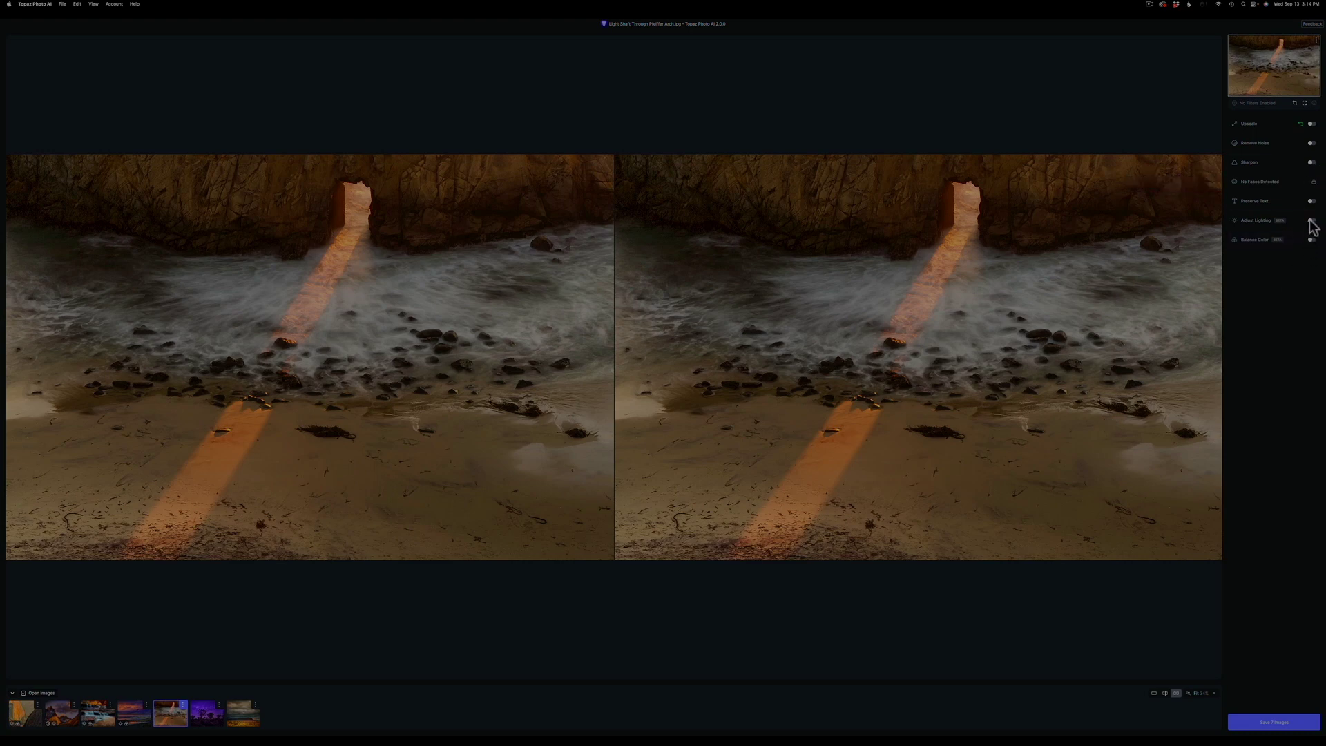
click(1311, 221)
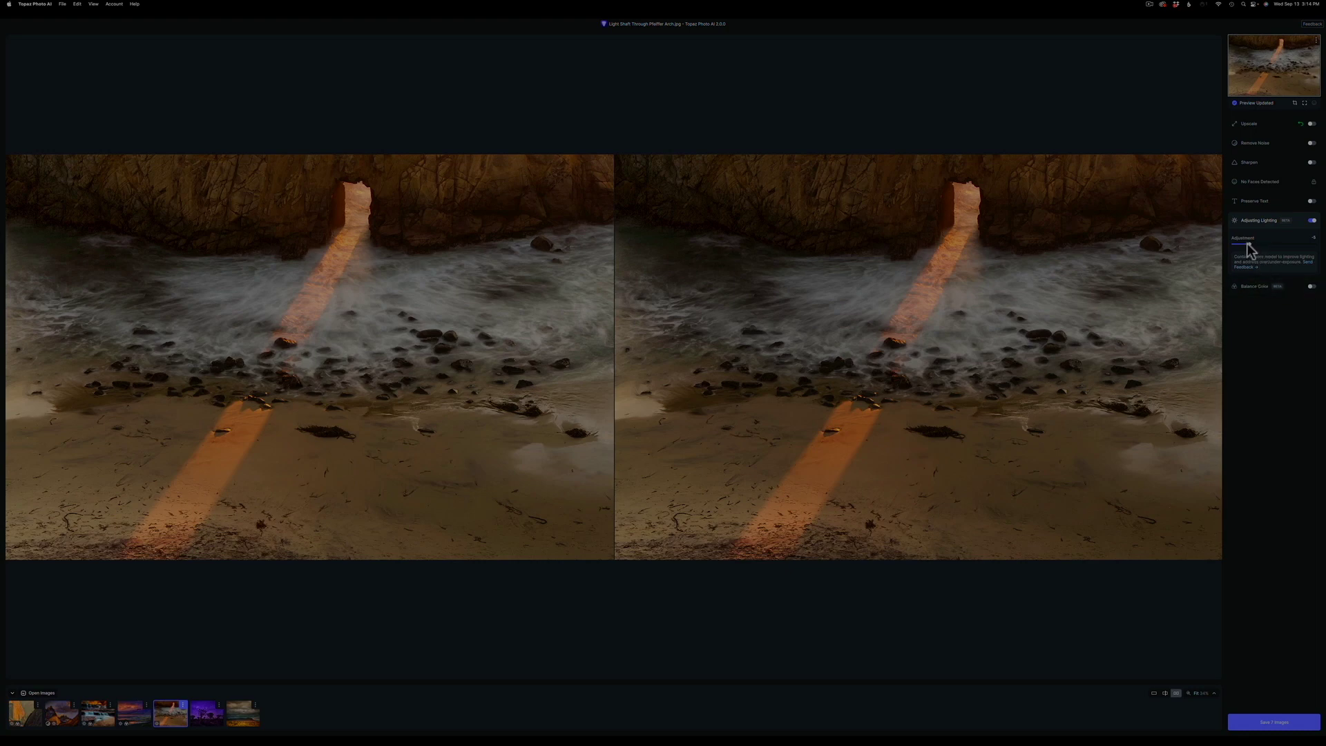
drag(1248, 246, 1275, 247)
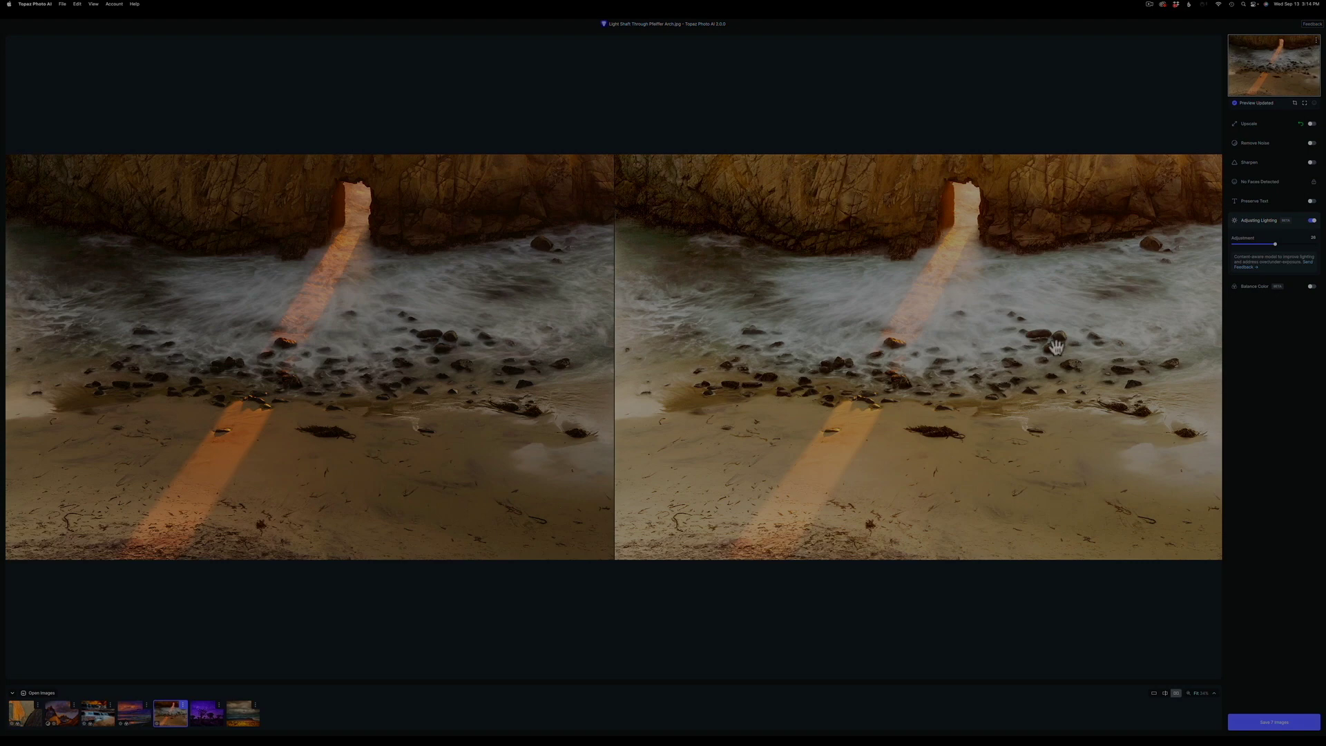
drag(1275, 246, 1246, 252)
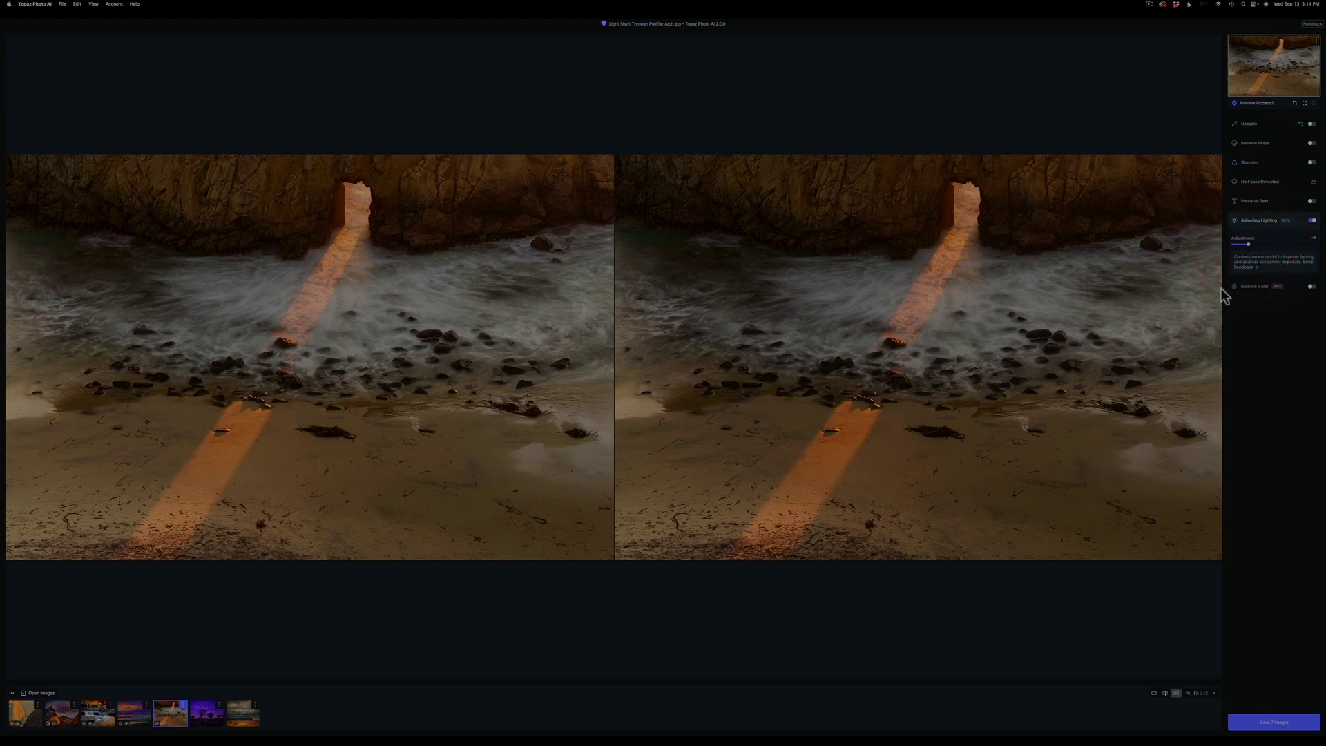
Enable Balance Color on the Pfeiffer Arch photo, set lighting to about -2, then open the Milky Way photo.
click(1311, 287)
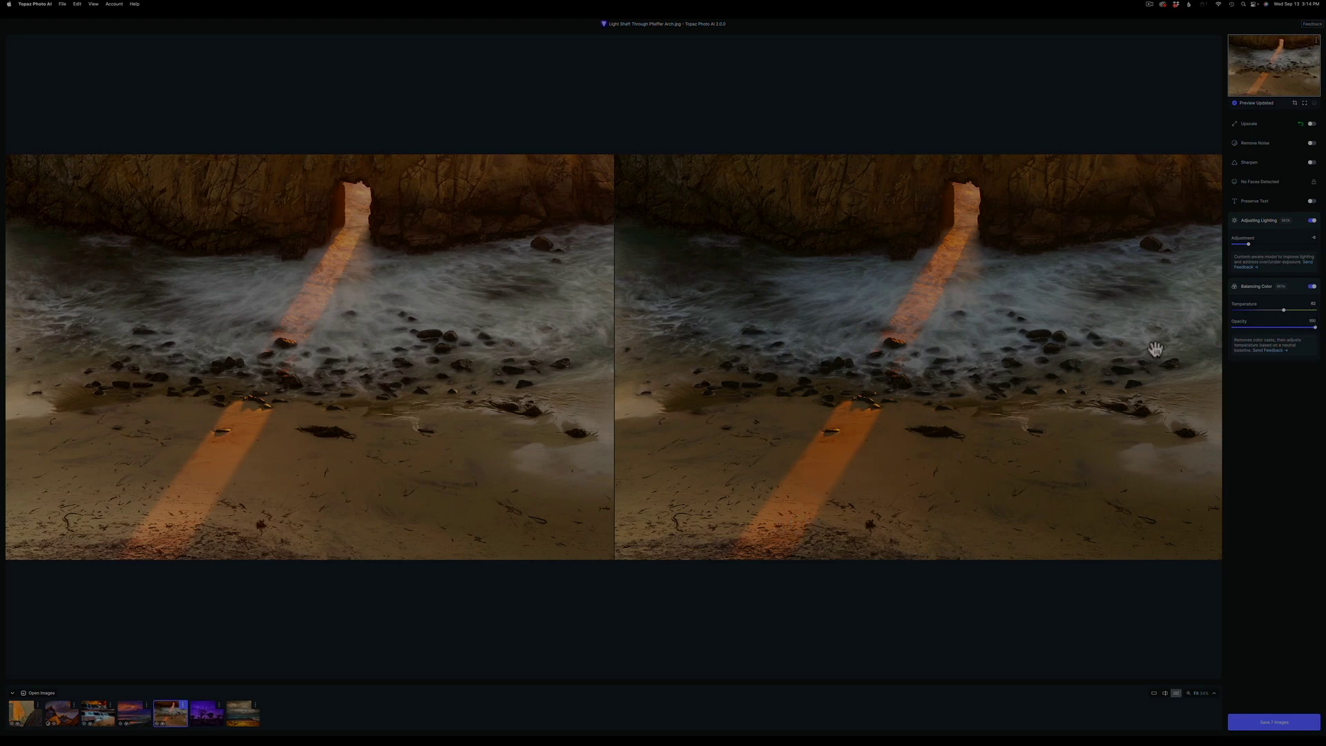
click(1248, 245)
drag(1250, 242, 1251, 242)
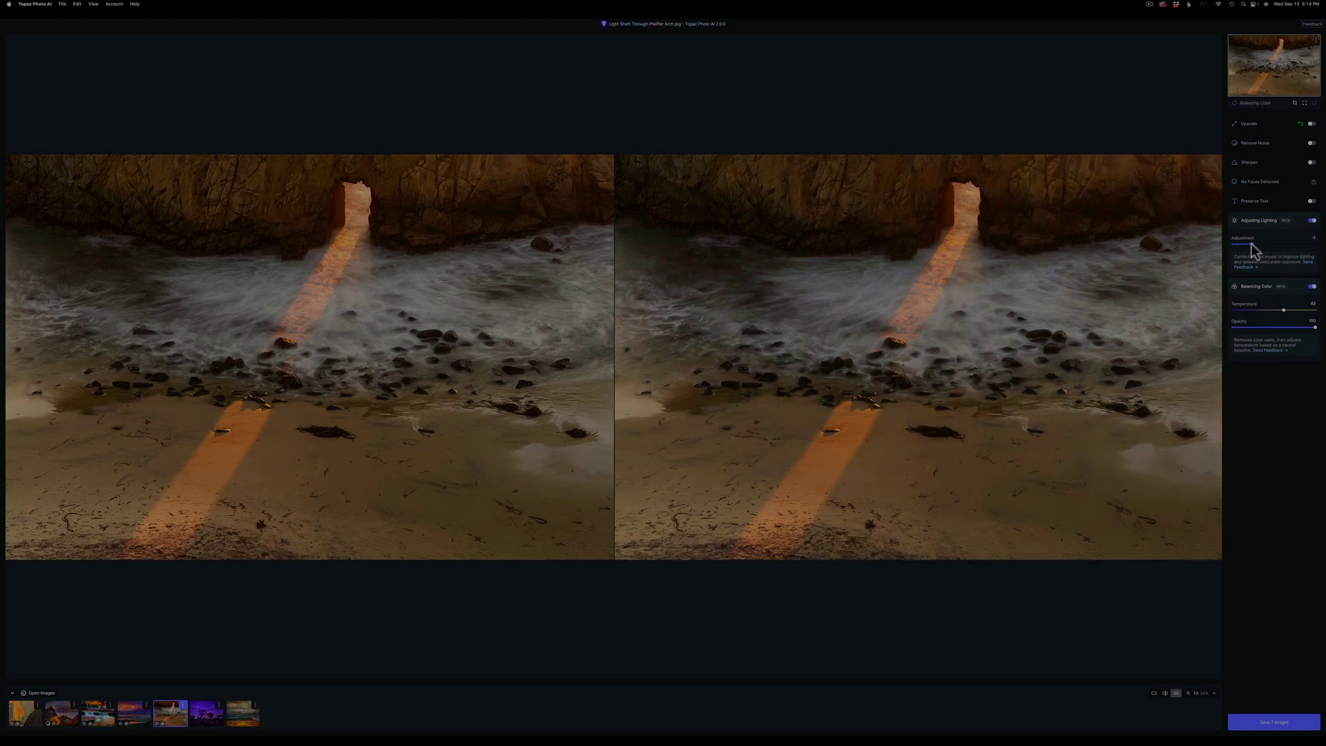
click(1251, 246)
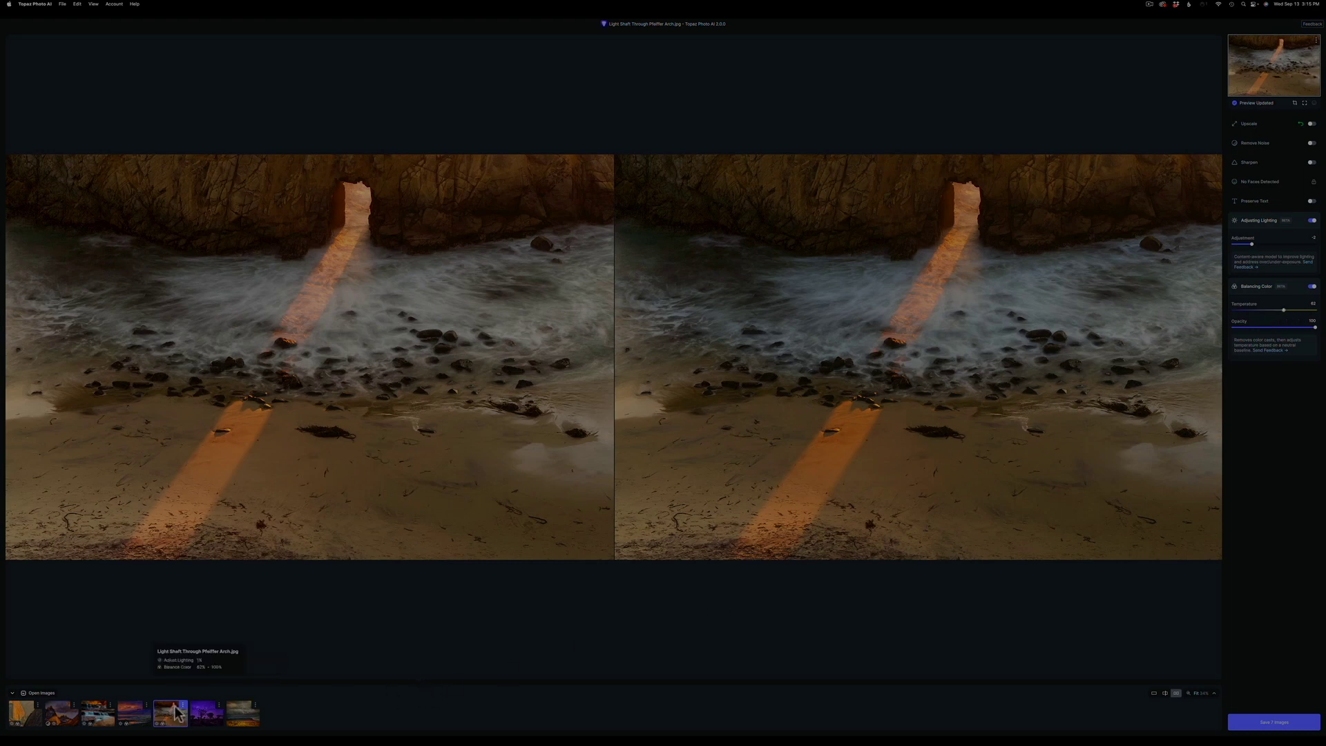
click(212, 714)
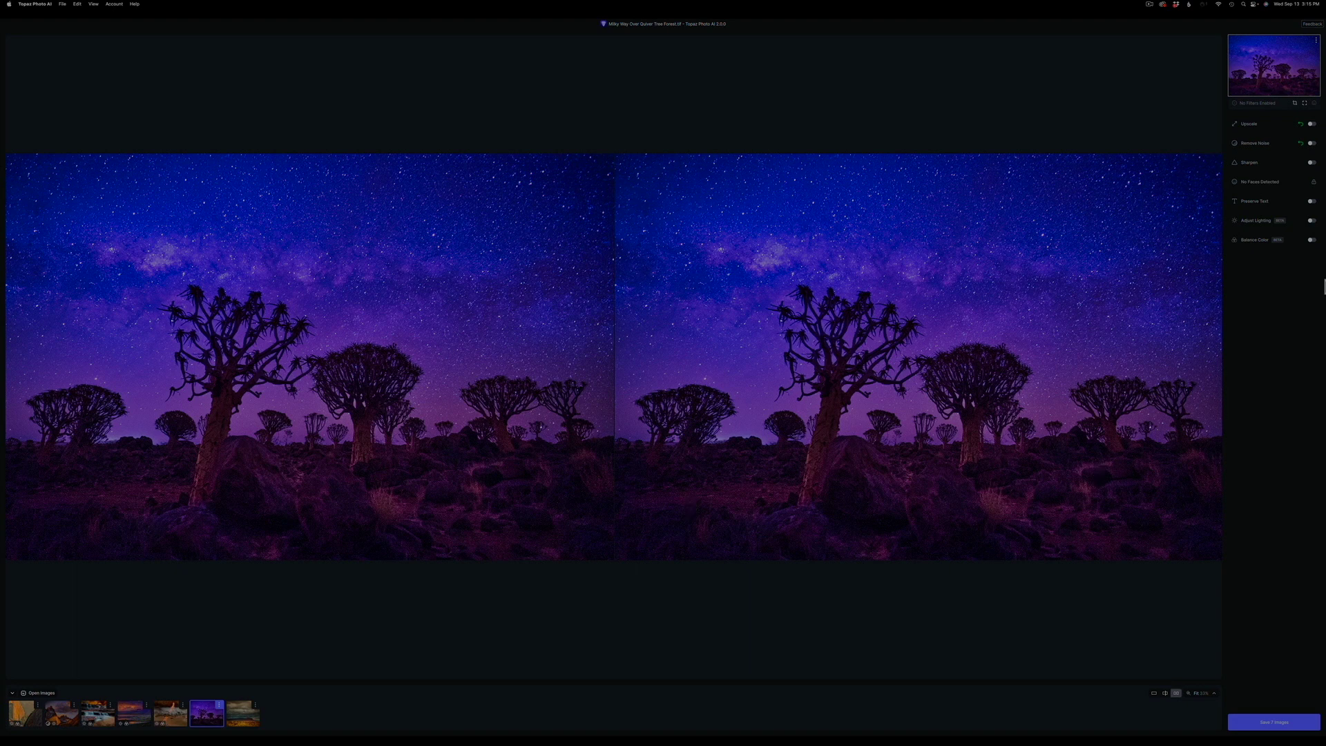
Enable Adjust Lighting on the Milky Way quiver tree photo, settling on an adjustment of 10.
click(1310, 221)
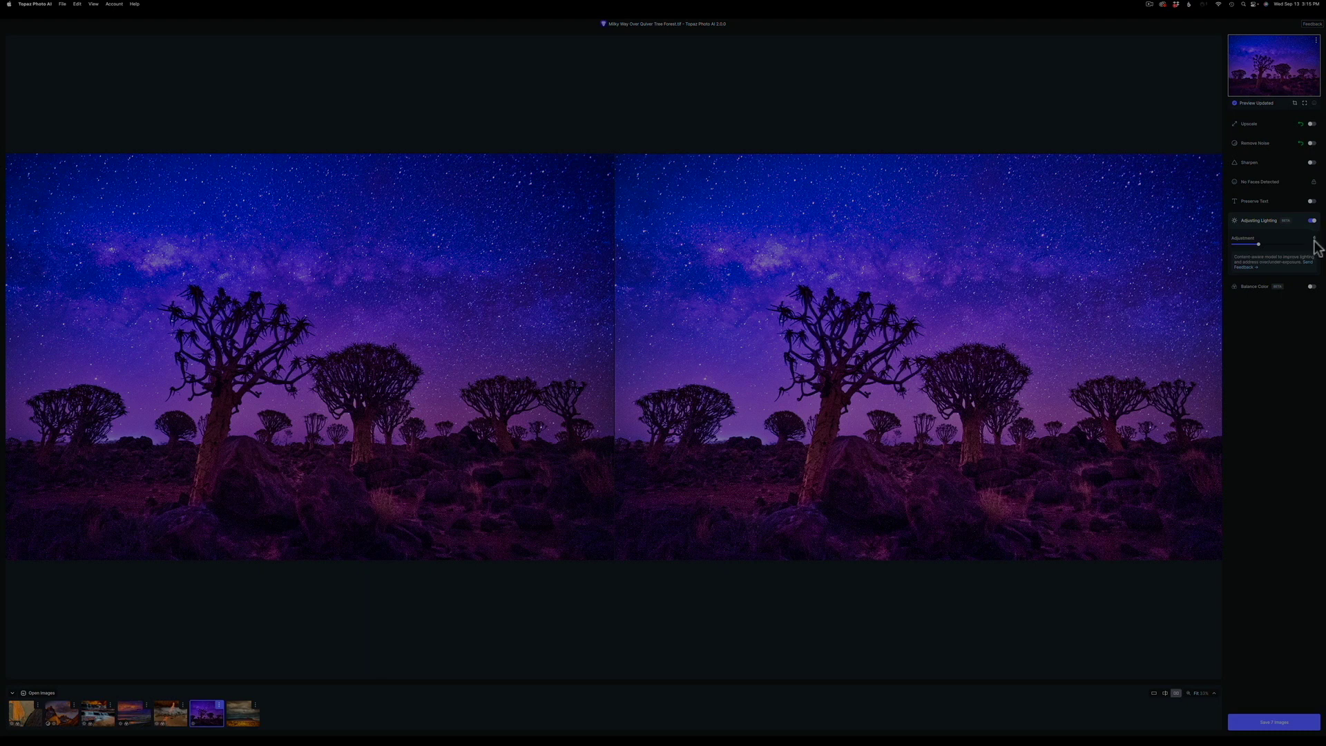
drag(1250, 245, 1274, 244)
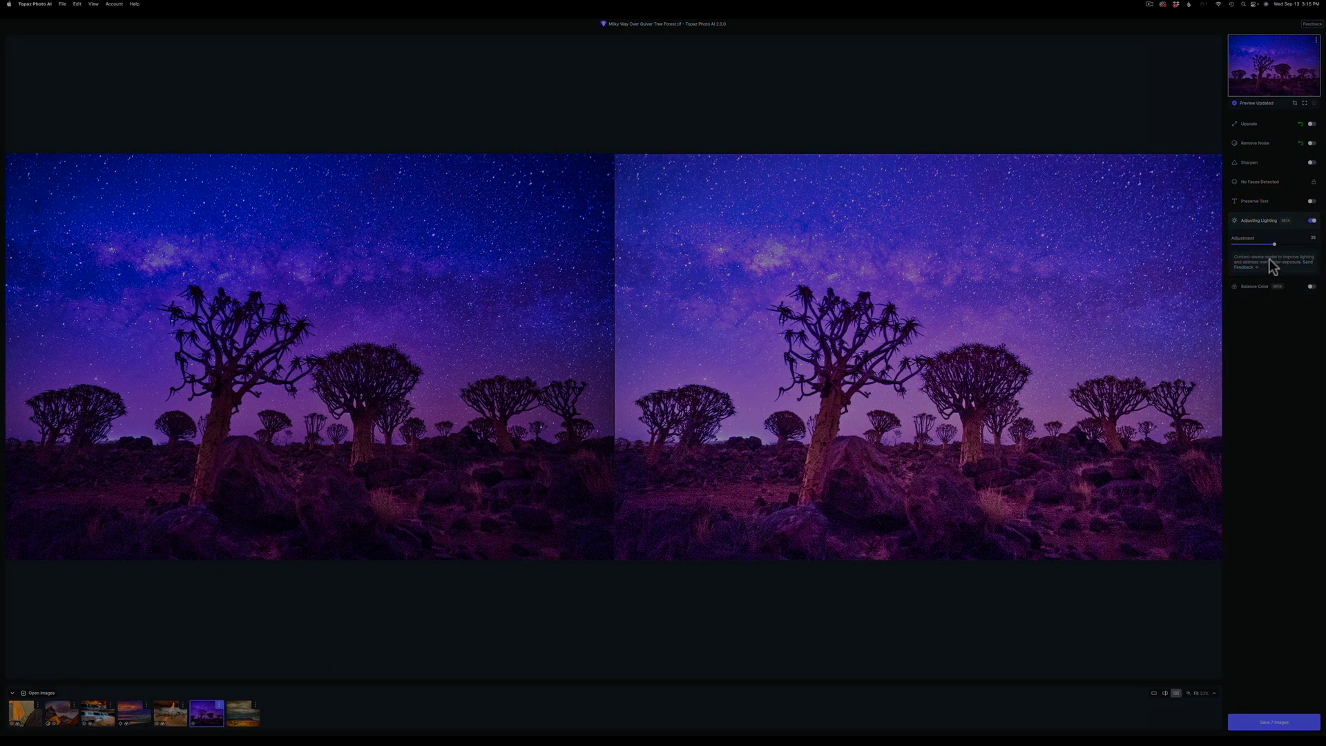
drag(1275, 244, 1258, 245)
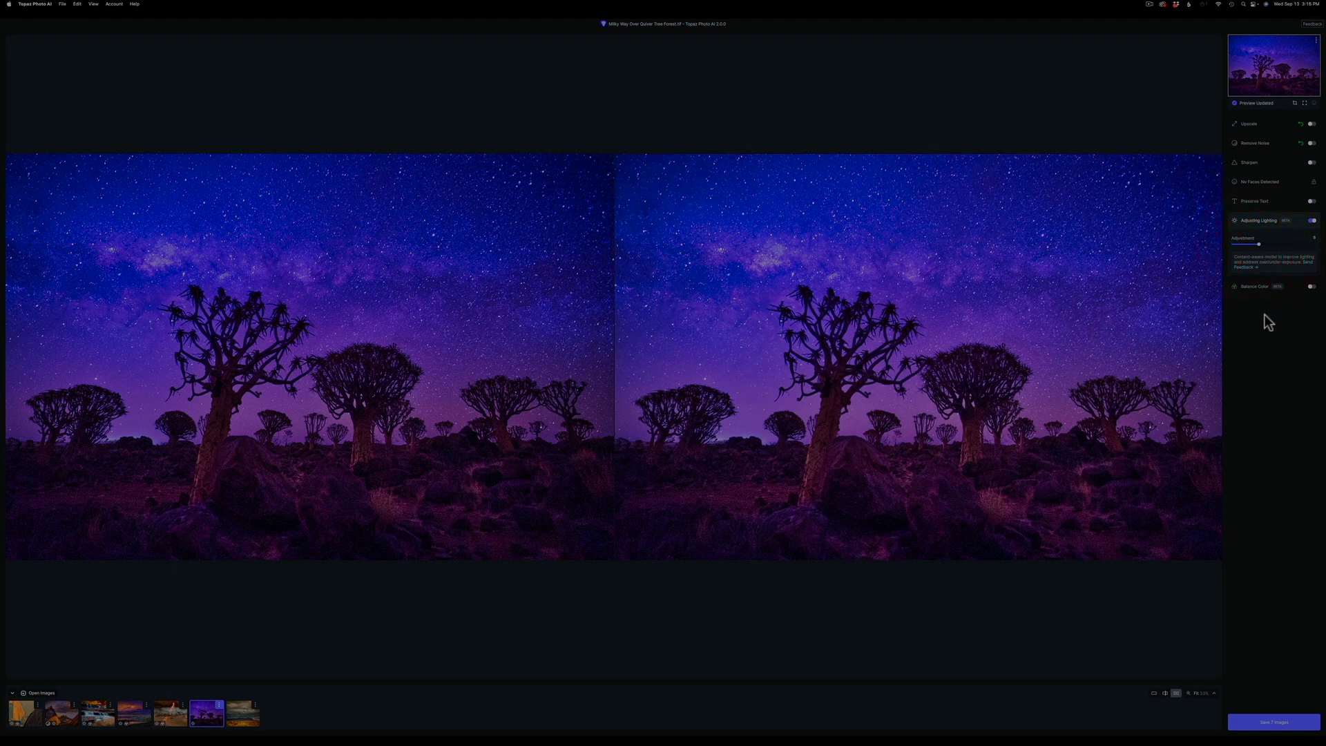
Enable Balance Color on the Milky Way photo, temperature 30, and lower lighting adjustment to -4.
click(1309, 286)
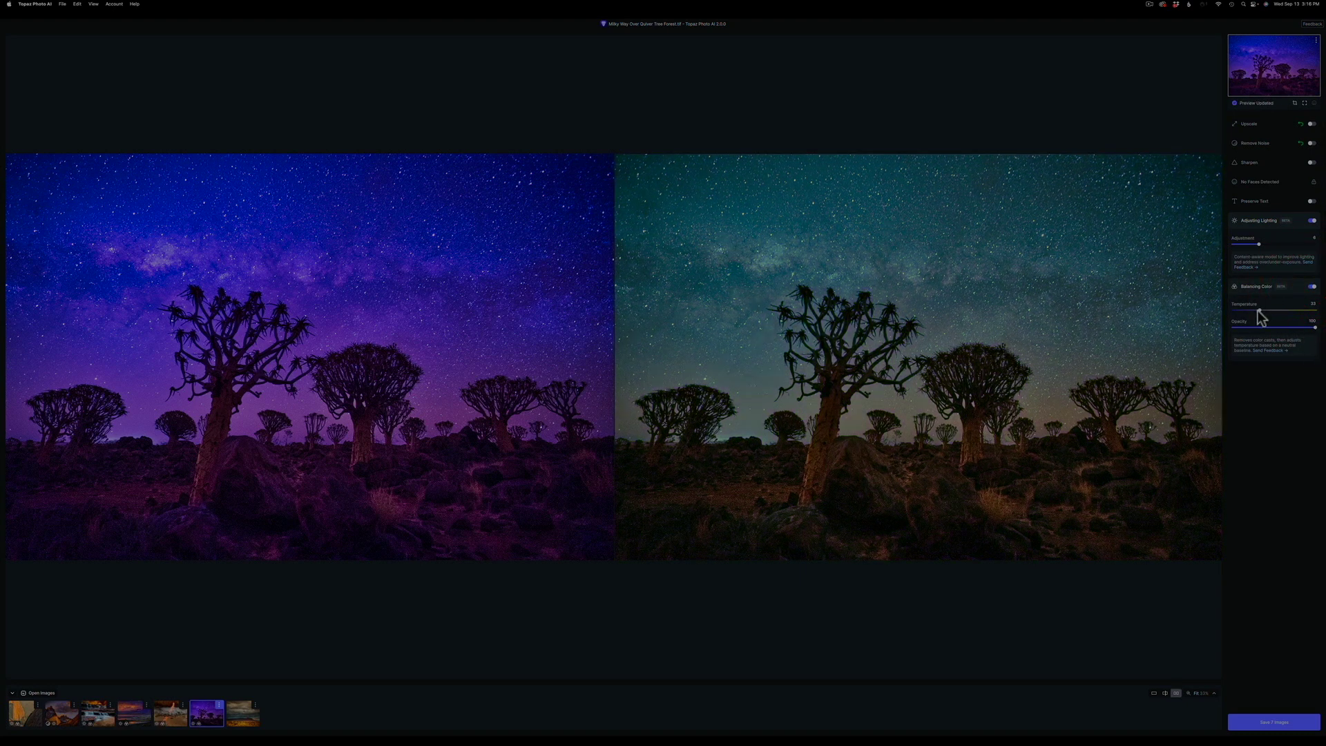
drag(1257, 309, 1265, 310)
drag(1264, 309, 1260, 310)
drag(1262, 310, 1257, 310)
click(1255, 245)
click(1250, 245)
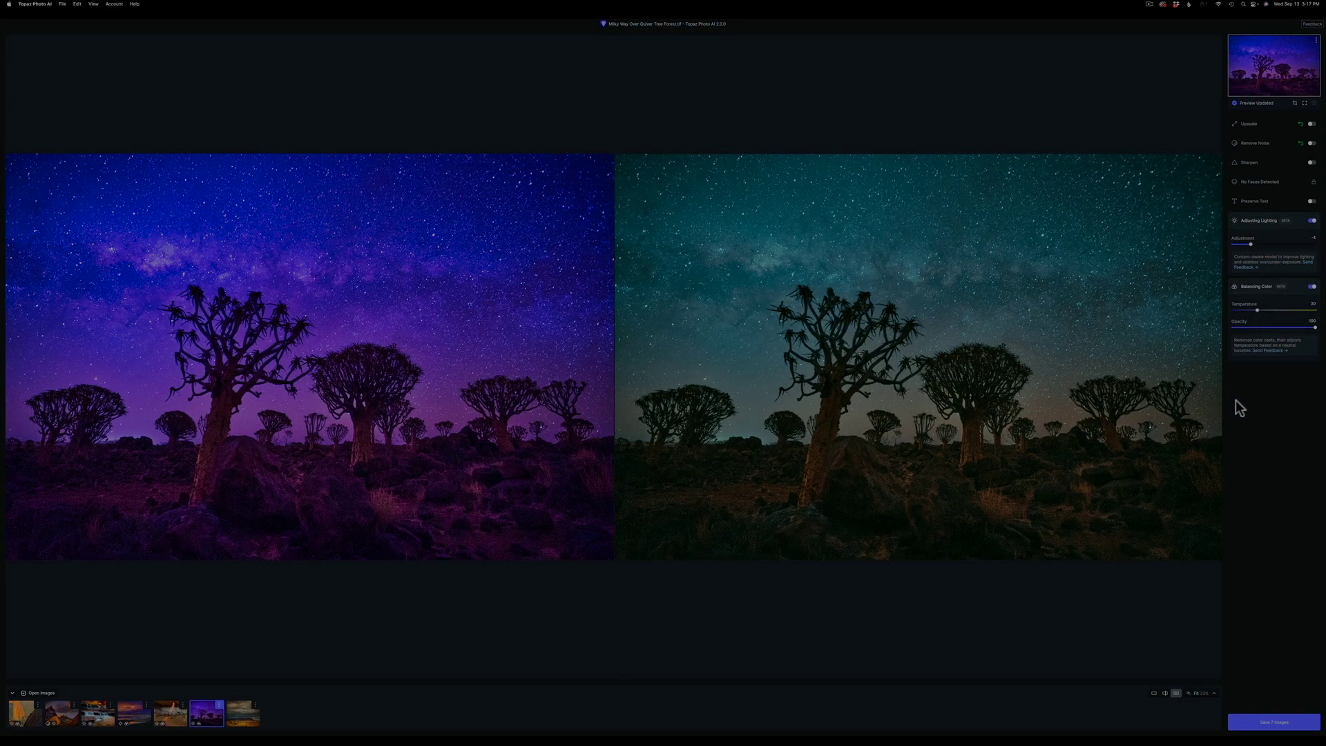
Cool the Milky Way temperature to 25, then open the Sunflower and Stormy Sky photo.
click(1255, 311)
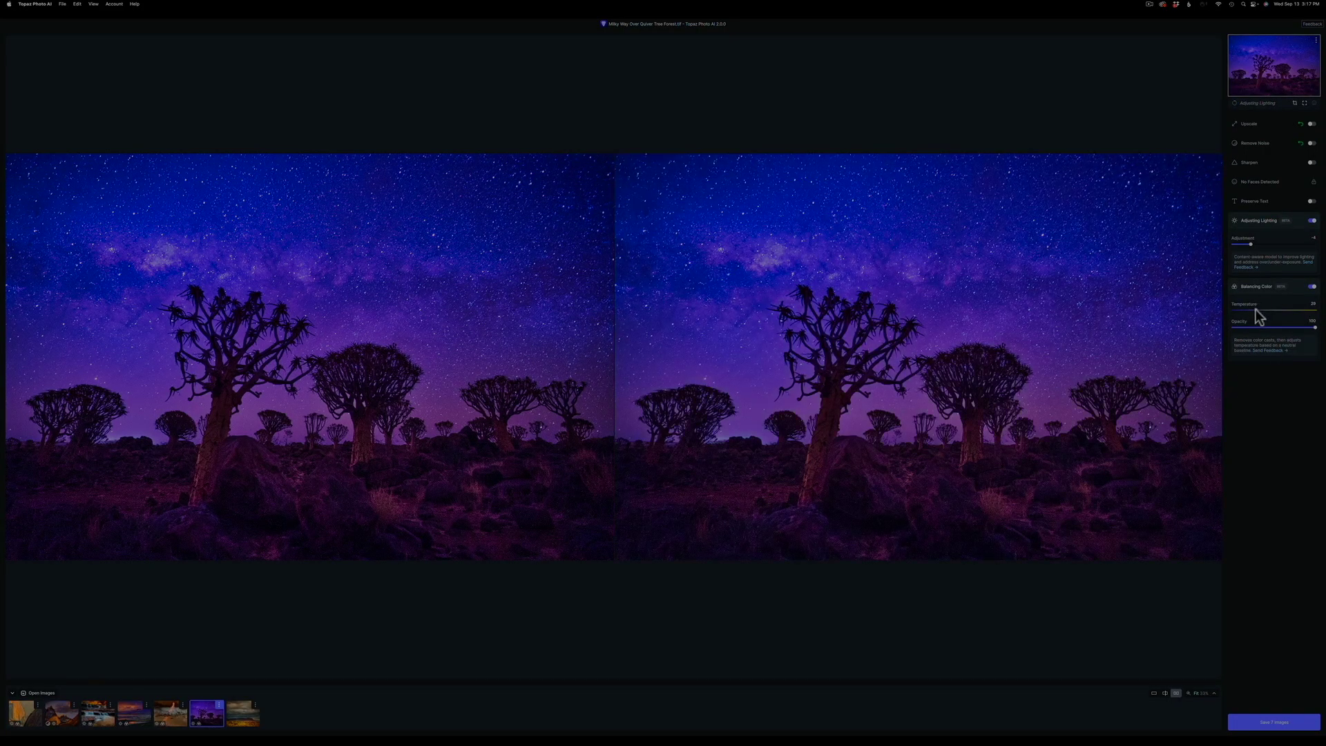
click(1252, 311)
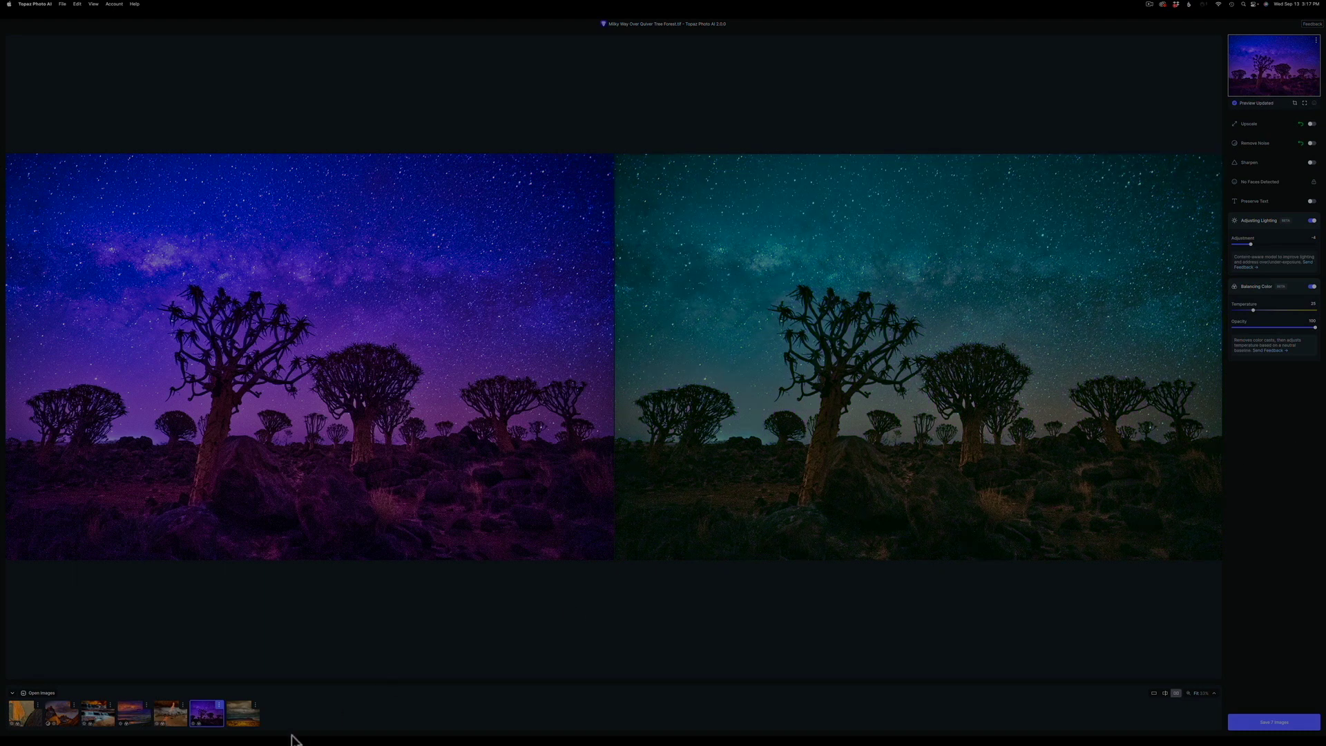
click(249, 722)
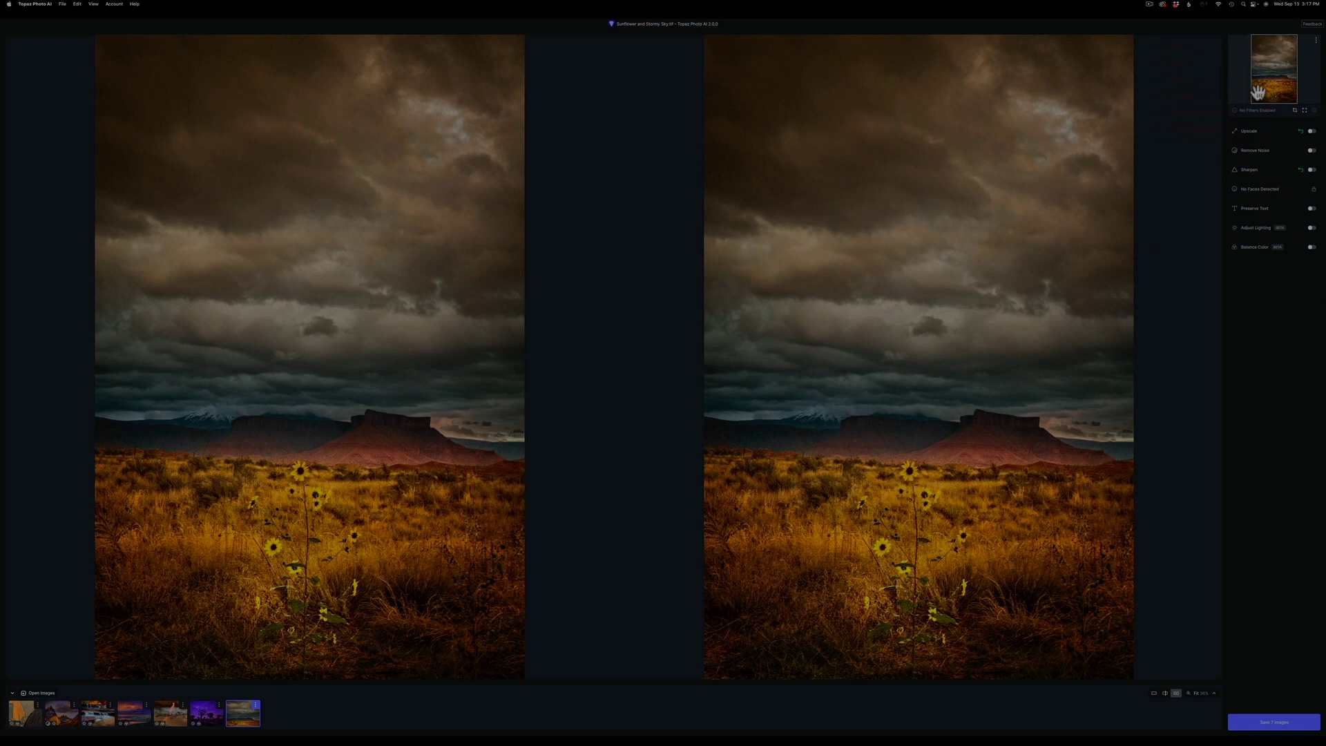
click(1240, 110)
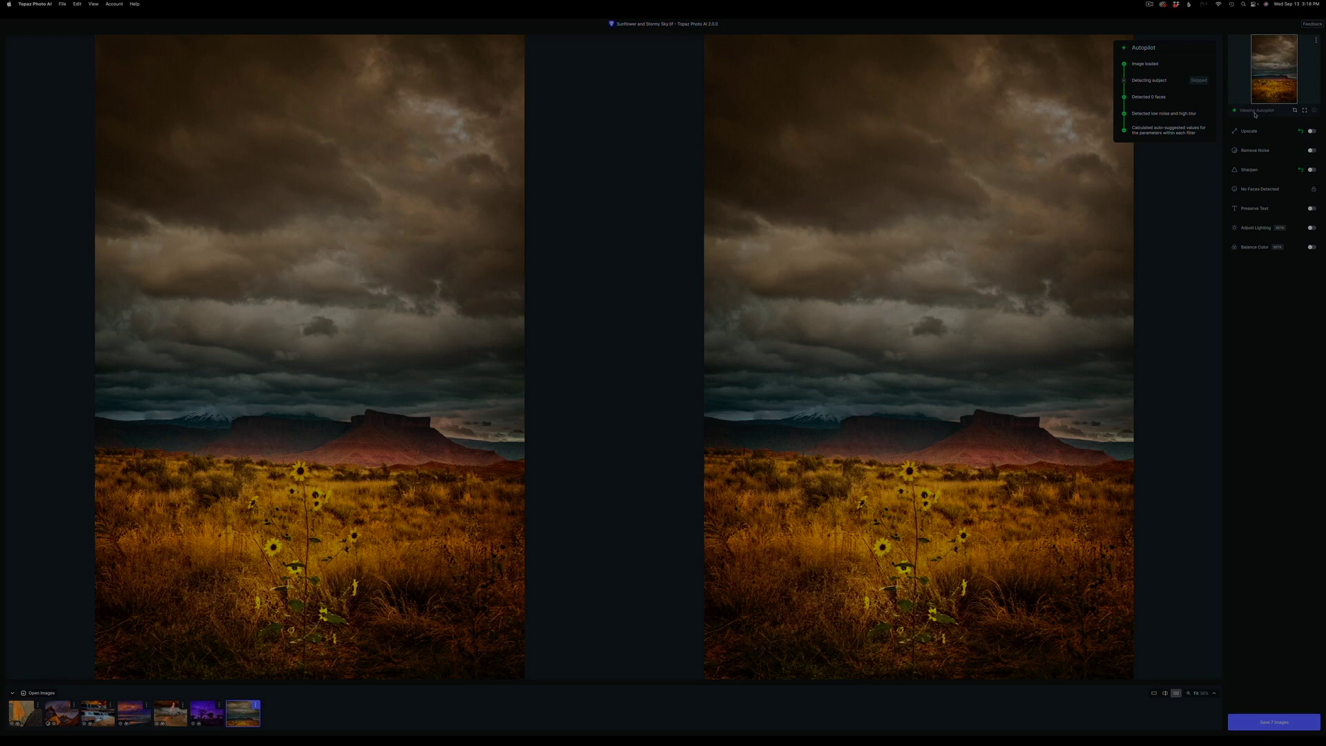
Enable Sharpen, Adjust Lighting and Balance Color on the Sunflower and Stormy Sky photo.
click(1312, 169)
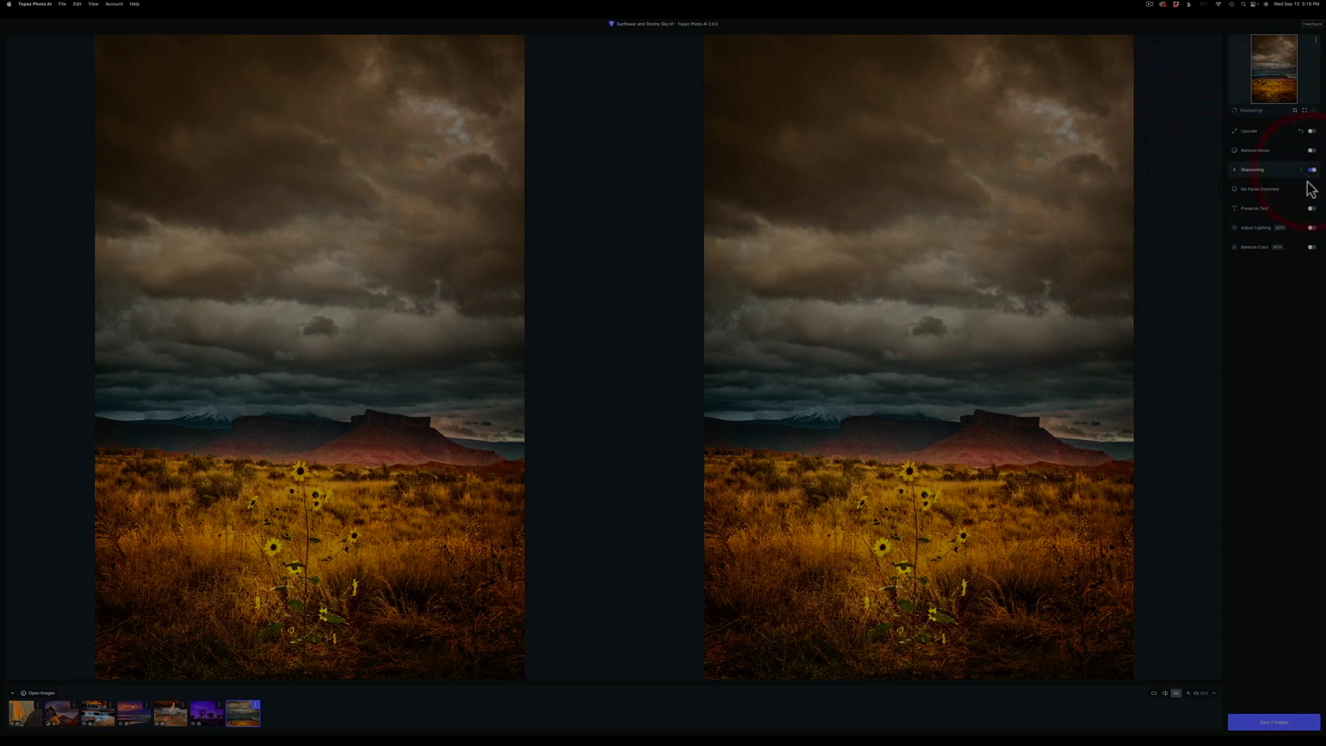
click(1309, 228)
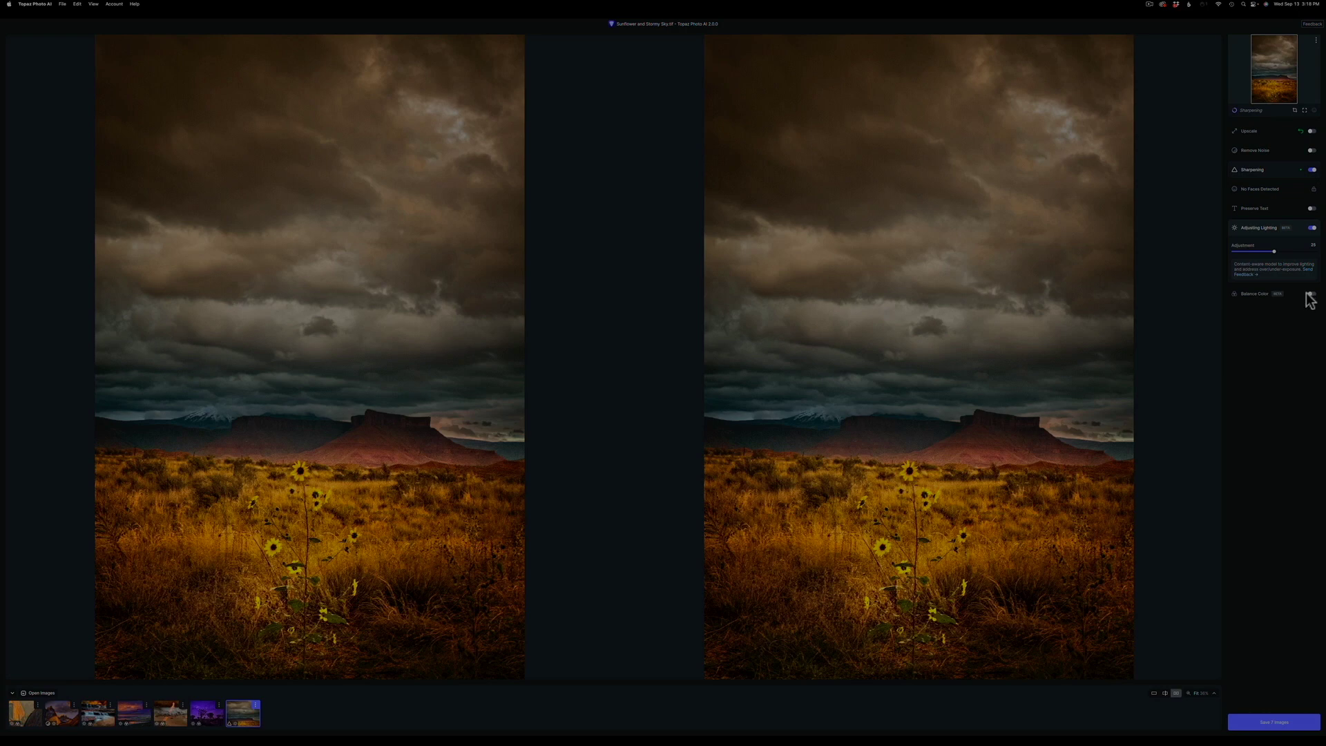
click(1310, 296)
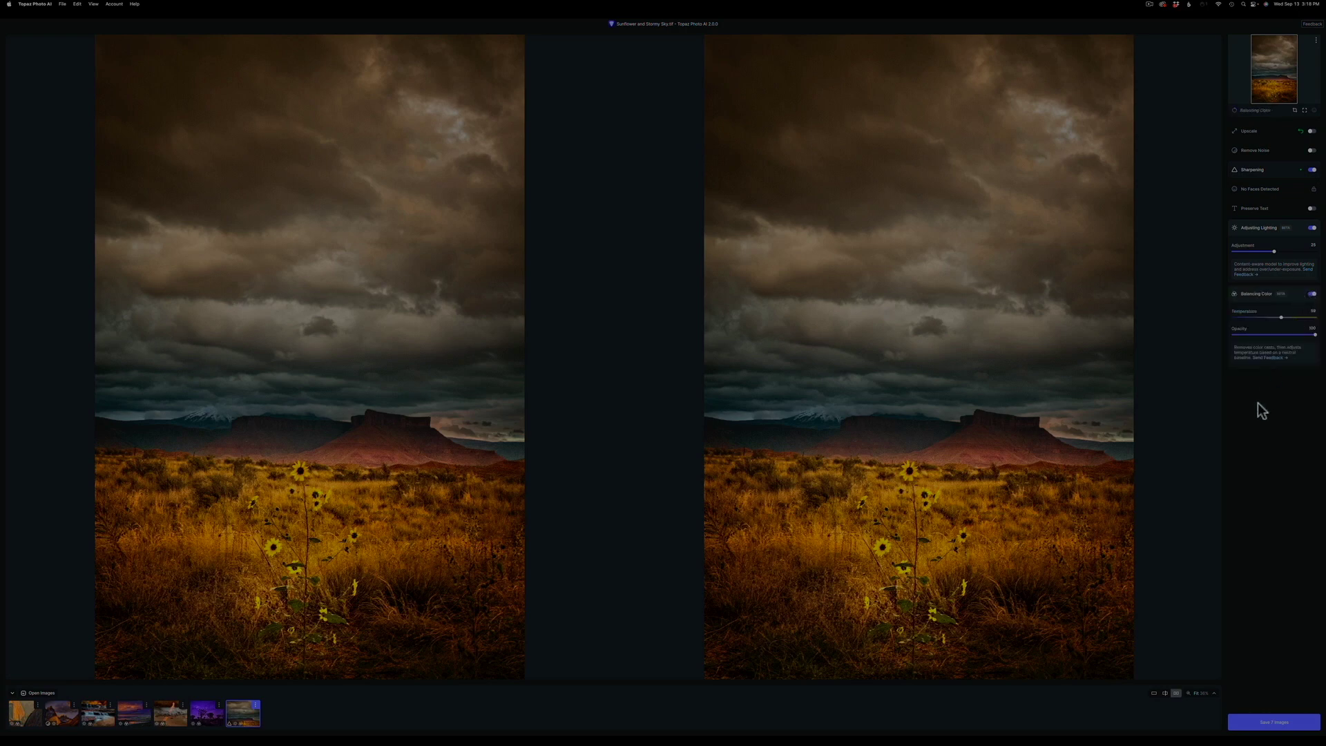